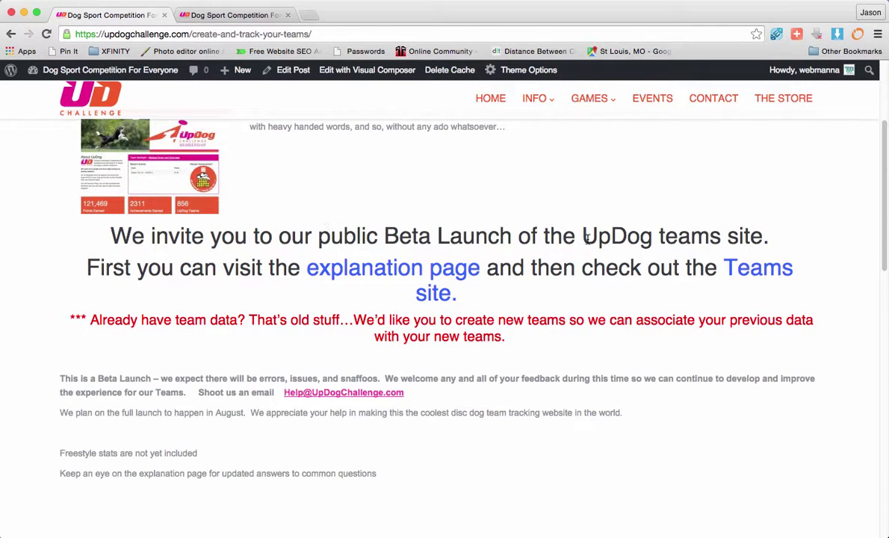
Step: Scroll the create-and-track-your-teams post and follow its 'explanation page' link to the Teams membership page
scroll(656, 263, "down", 3)
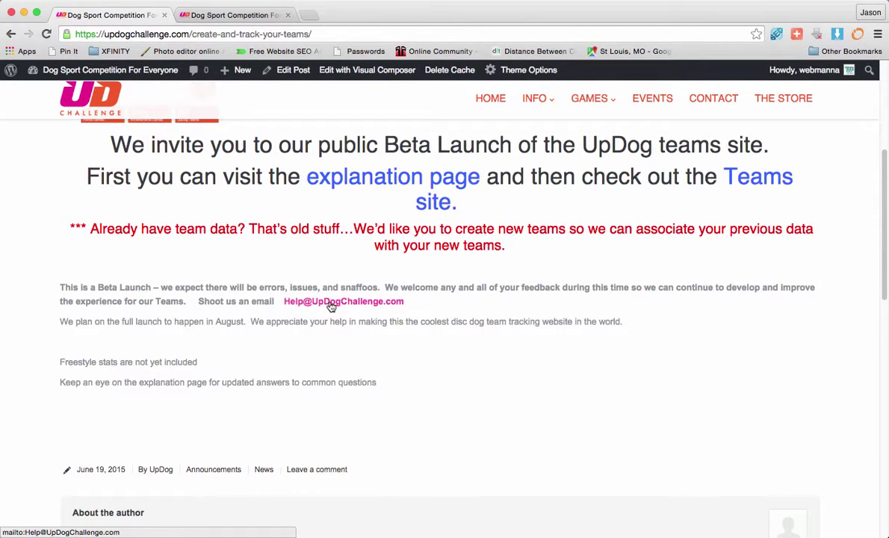
scroll(340, 299, "up", 3)
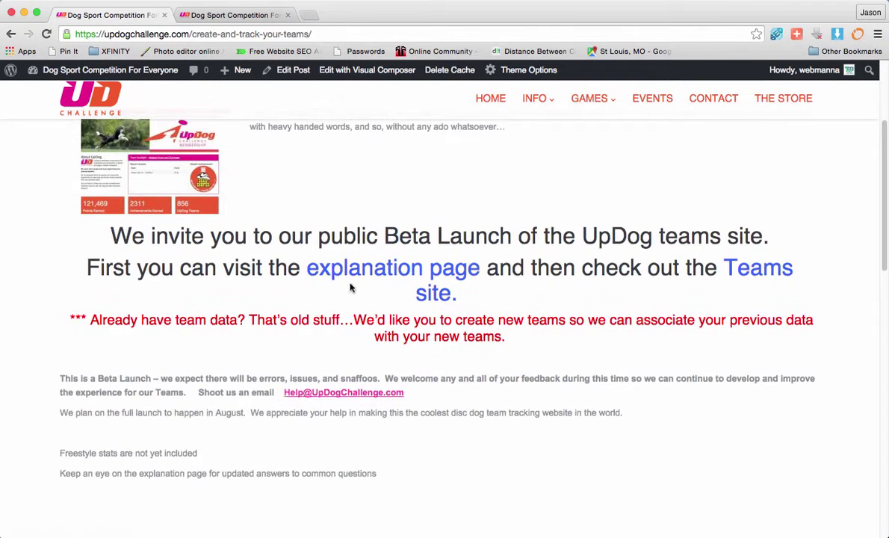
left_click(398, 269)
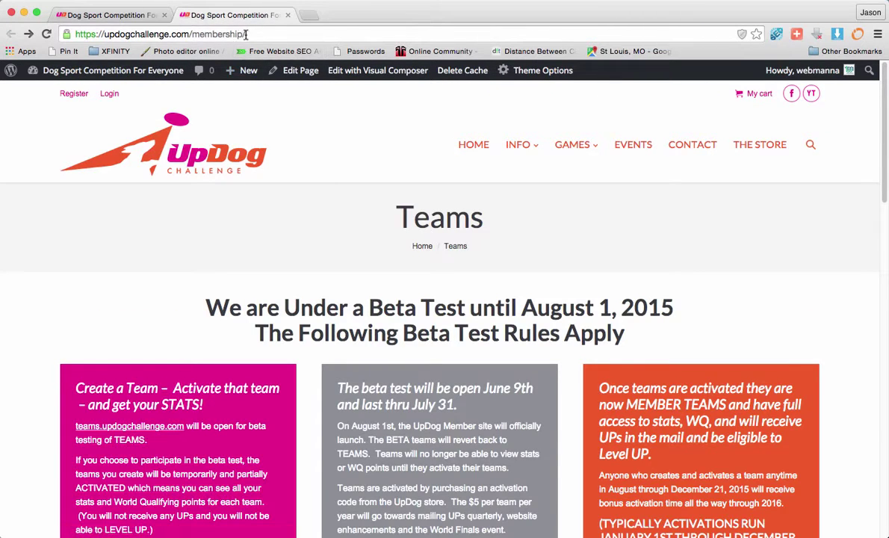
left_click_drag(246, 34, 58, 33)
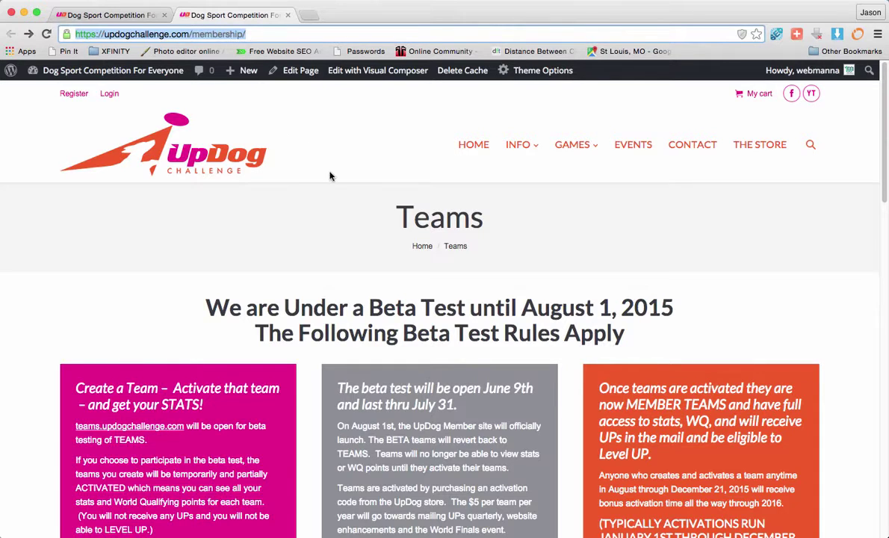
scroll(448, 224, "down", 3)
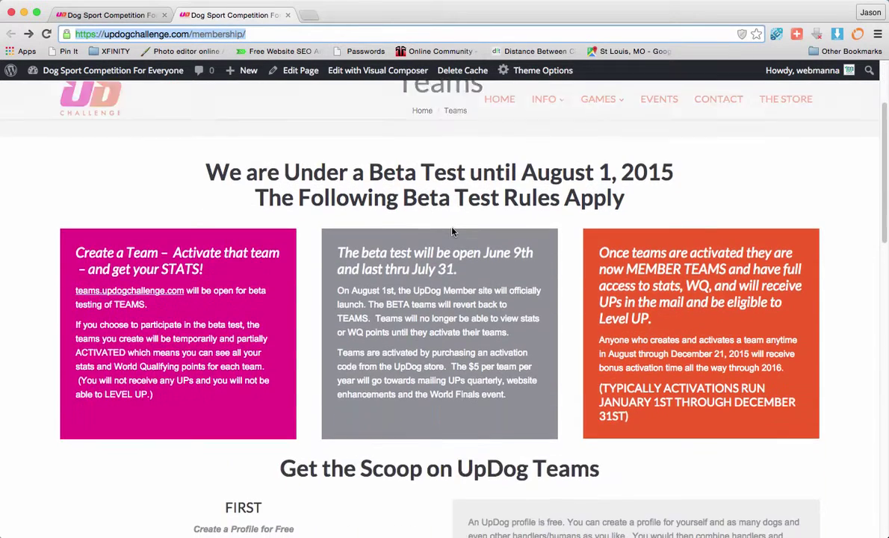
scroll(452, 232, "up", 2)
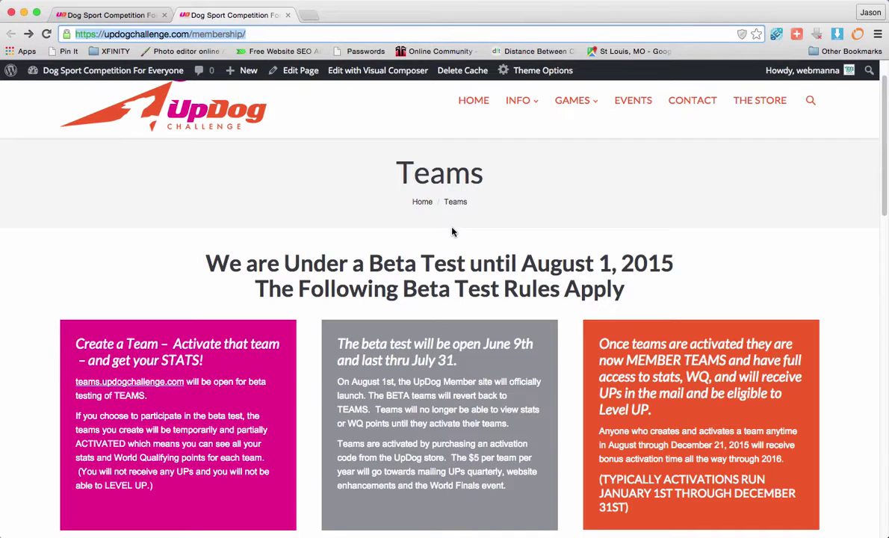
scroll(224, 305, "down", 3)
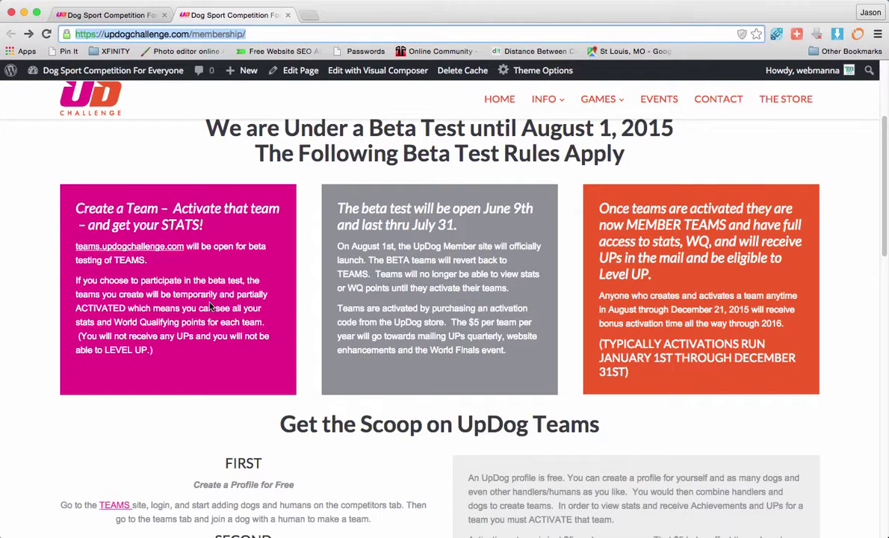
scroll(331, 322, "up", 2)
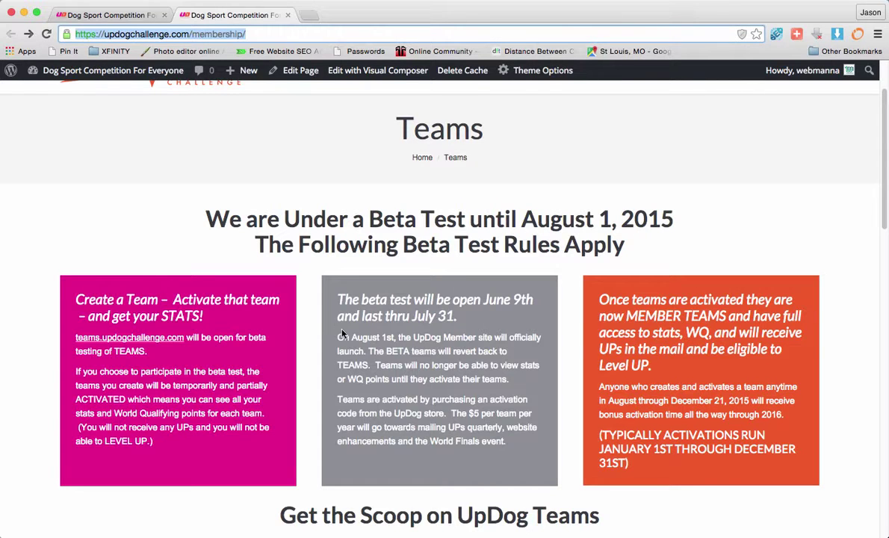
scroll(384, 314, "down", 4)
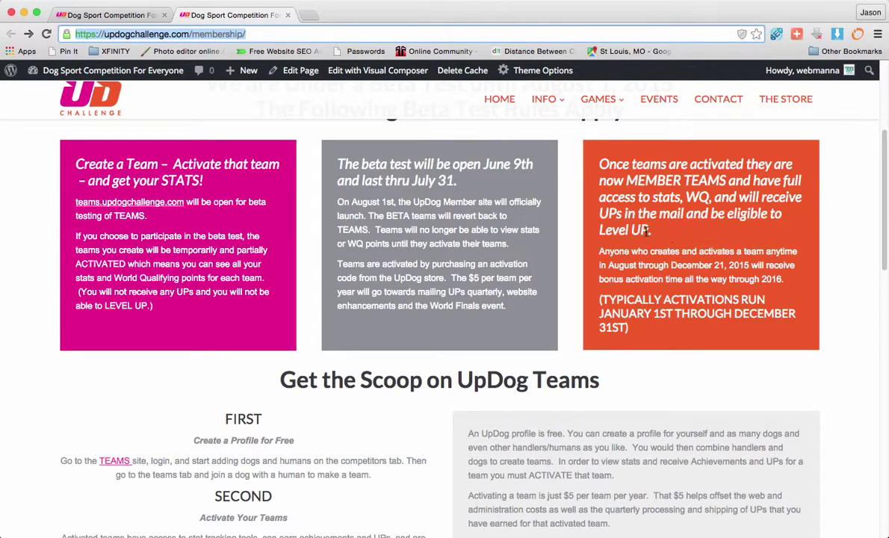
scroll(652, 236, "down", 3)
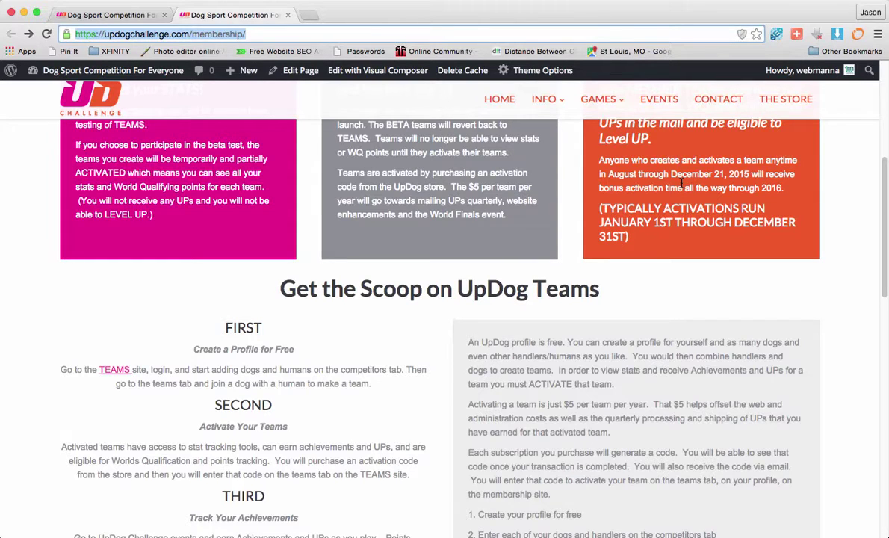
scroll(581, 211, "down", 3)
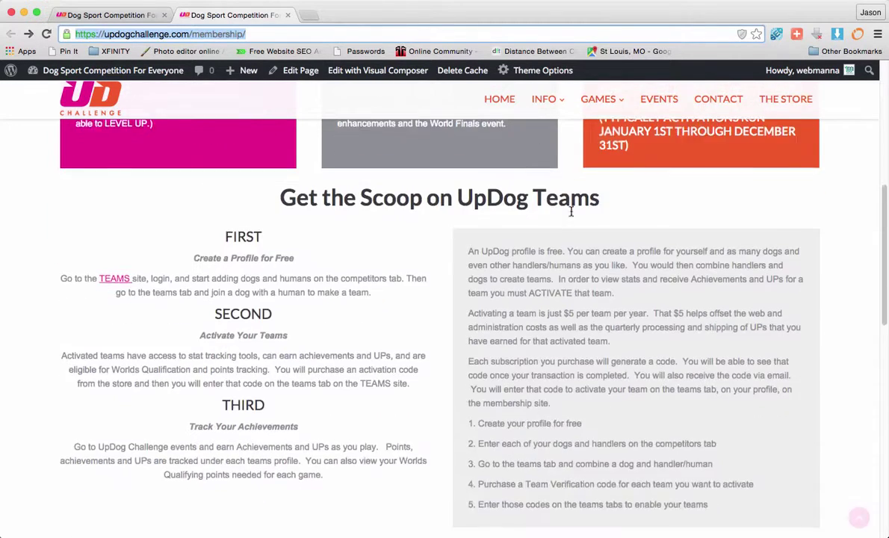
scroll(340, 176, "up", 6)
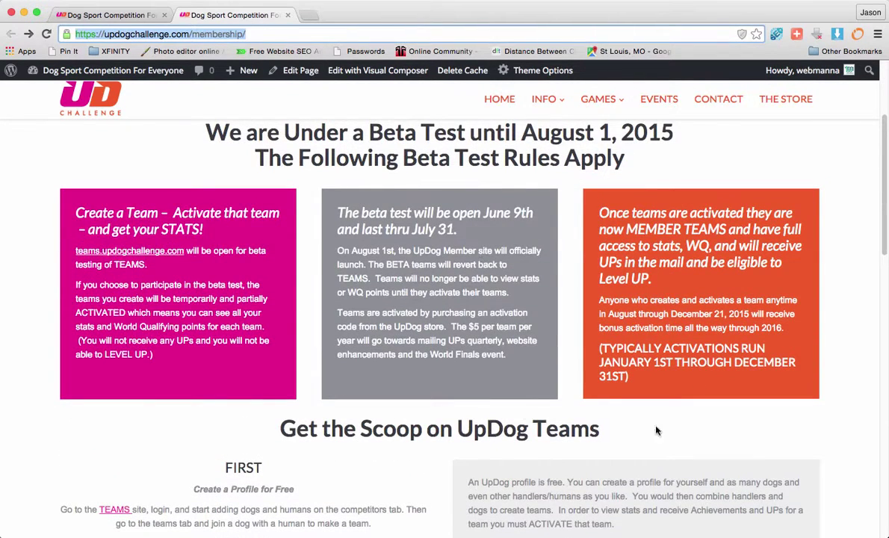
scroll(481, 266, "down", 4)
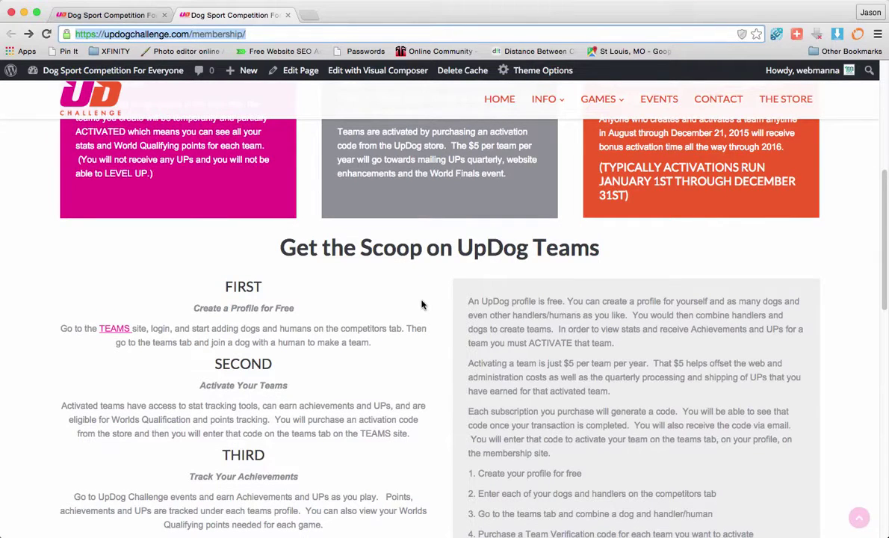
scroll(417, 308, "down", 3)
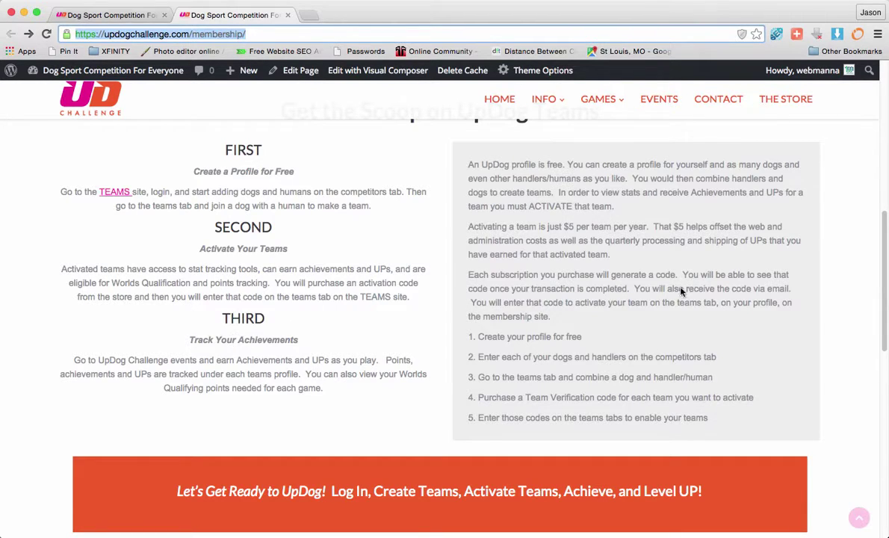
scroll(562, 246, "down", 3)
scroll(562, 247, "down", 8)
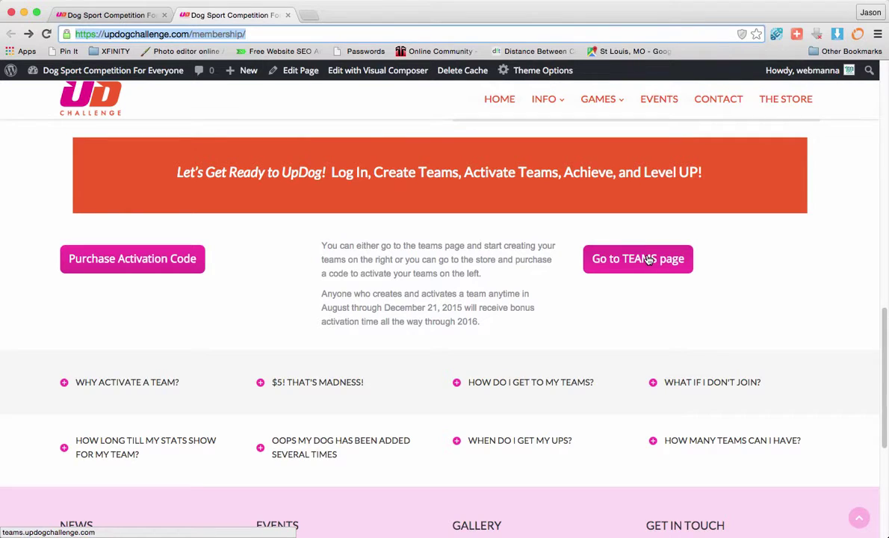
scroll(647, 260, "down", 4)
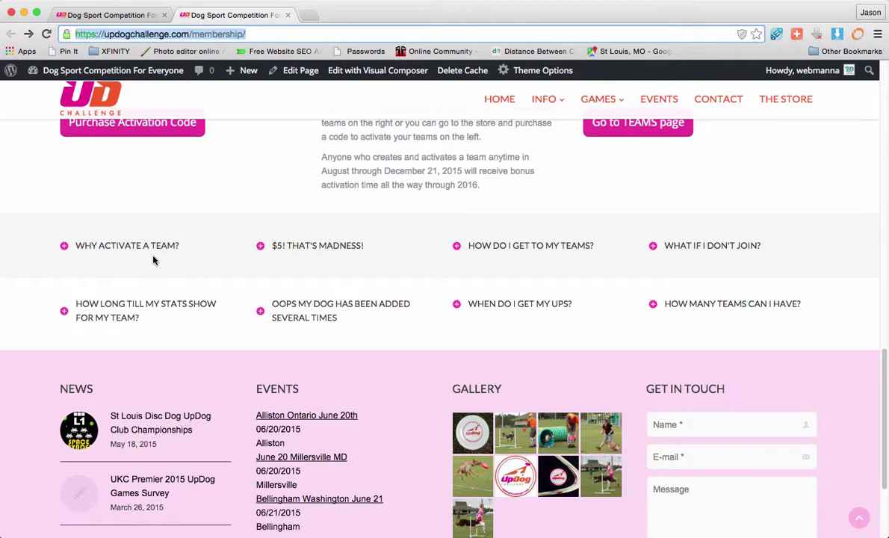
left_click(127, 247)
left_click(127, 247)
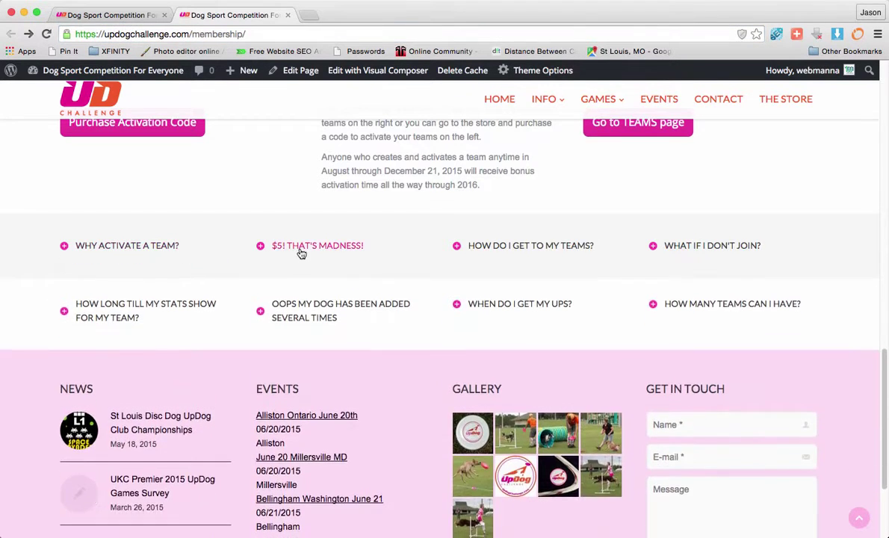
left_click(301, 252)
left_click(298, 252)
left_click(148, 314)
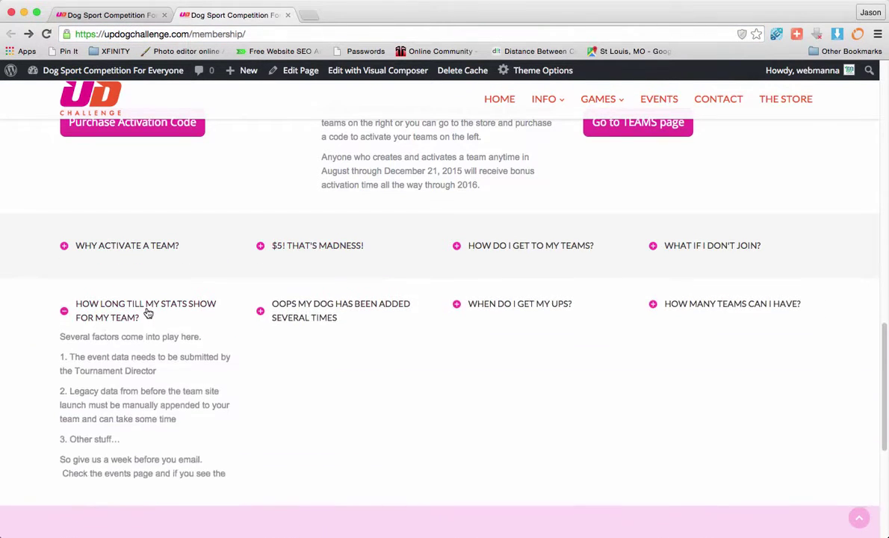
left_click(148, 314)
left_click(318, 320)
left_click(318, 320)
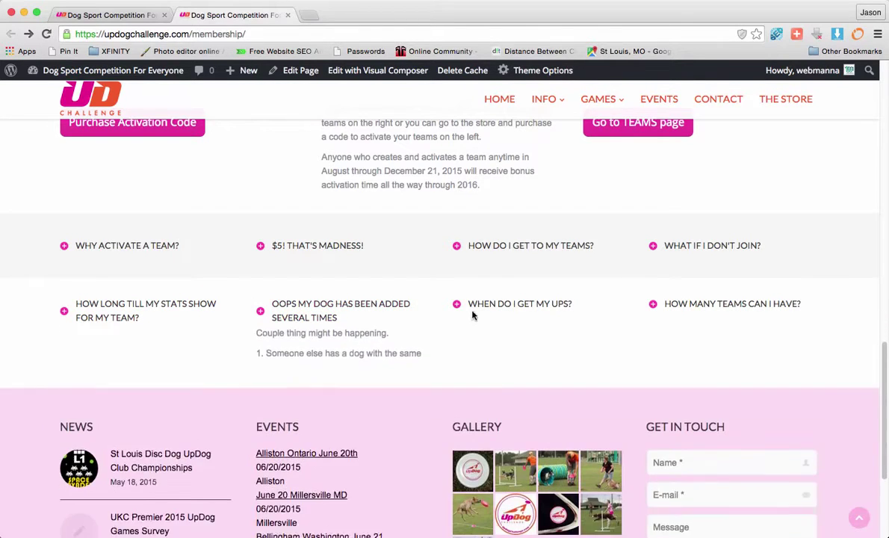
left_click(516, 308)
left_click(515, 308)
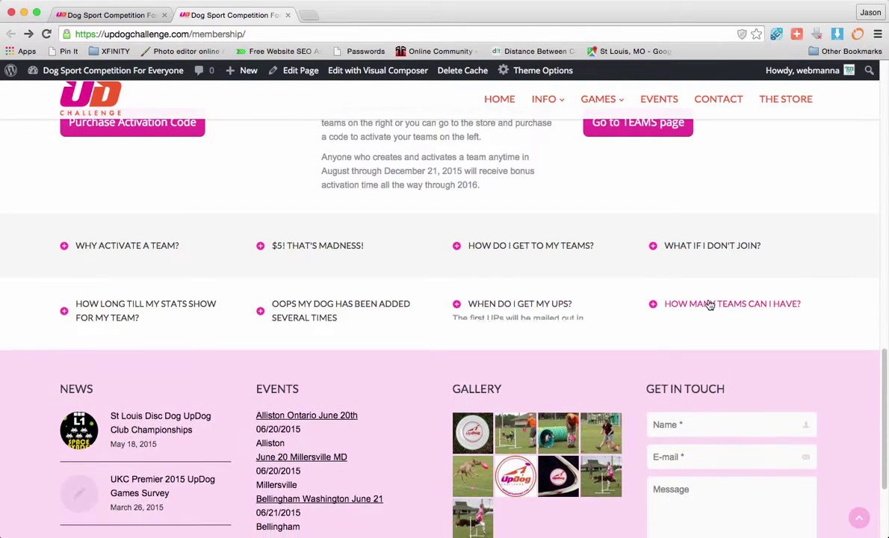
left_click(726, 304)
left_click(730, 305)
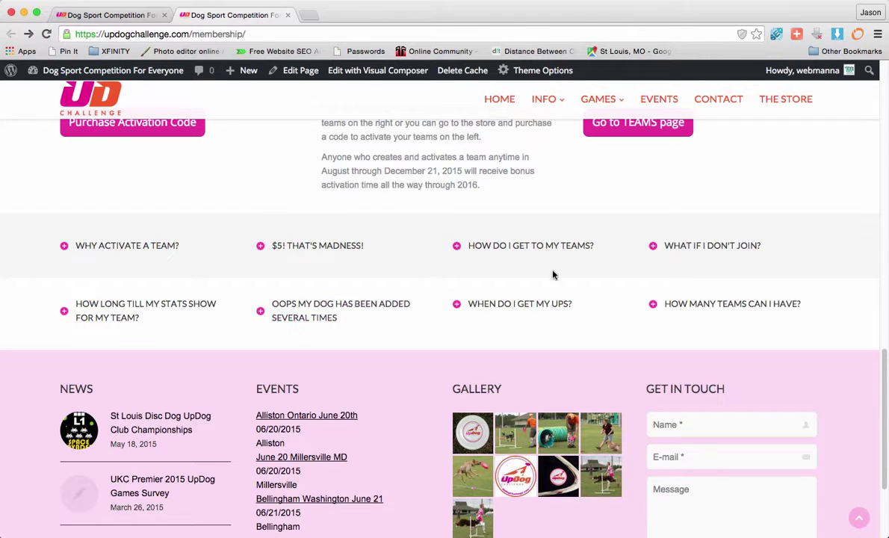
scroll(468, 303, "up", 10)
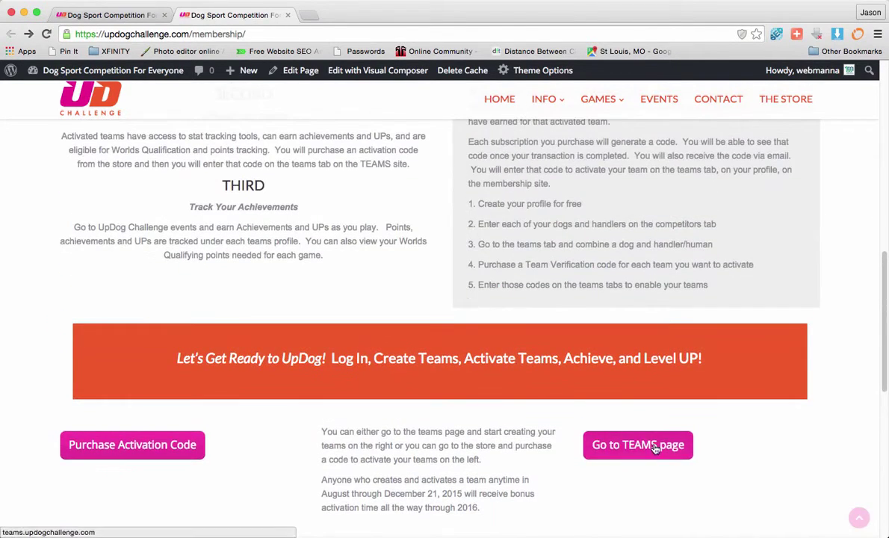
Step: Bring up teams.updogchallenge.com in its tab and sign out of the current account
left_click(655, 447)
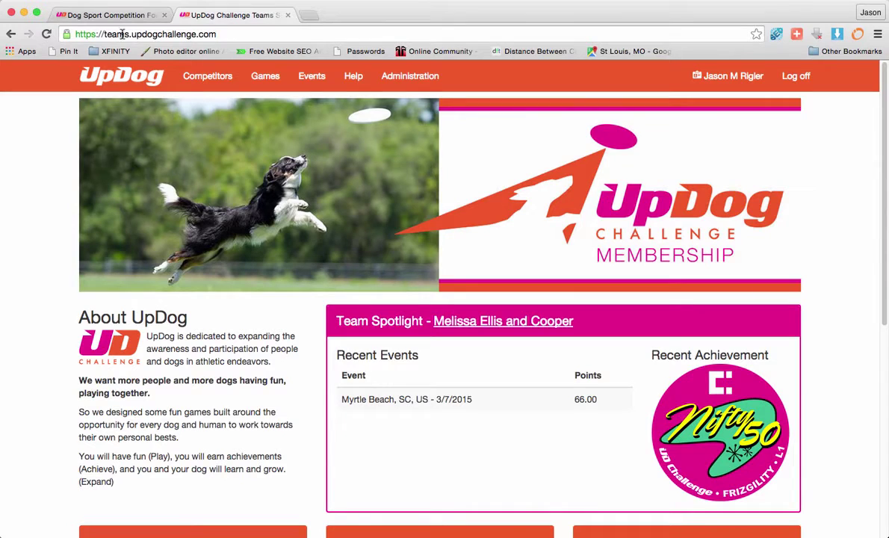
left_click_drag(72, 34, 209, 35)
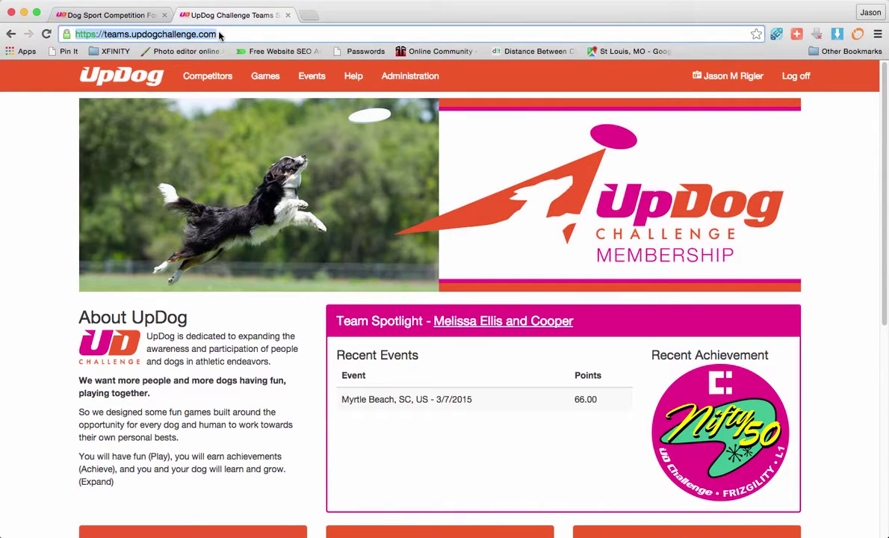
left_click(90, 34)
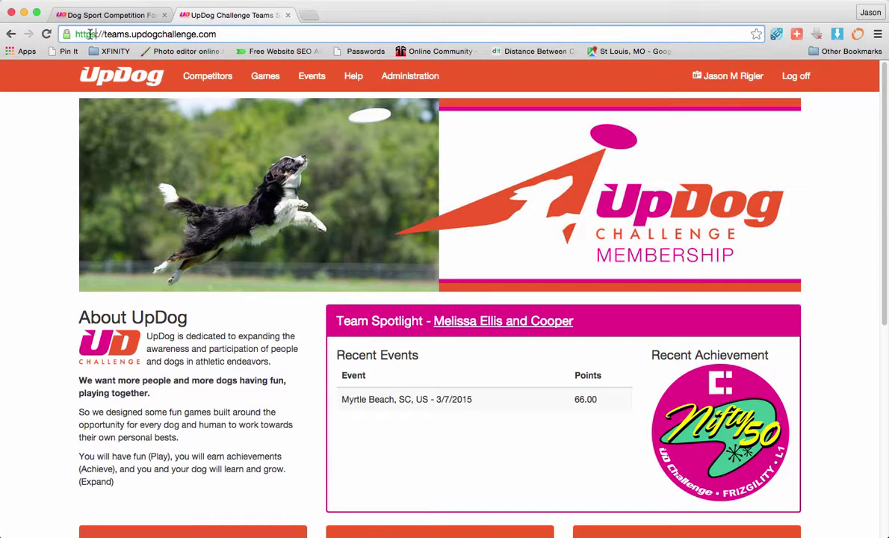
left_click(106, 15)
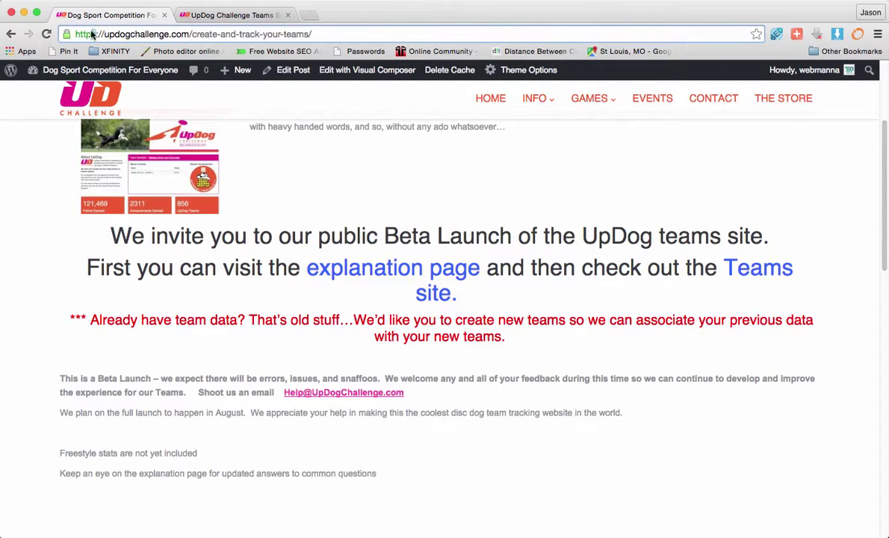
left_click(245, 16)
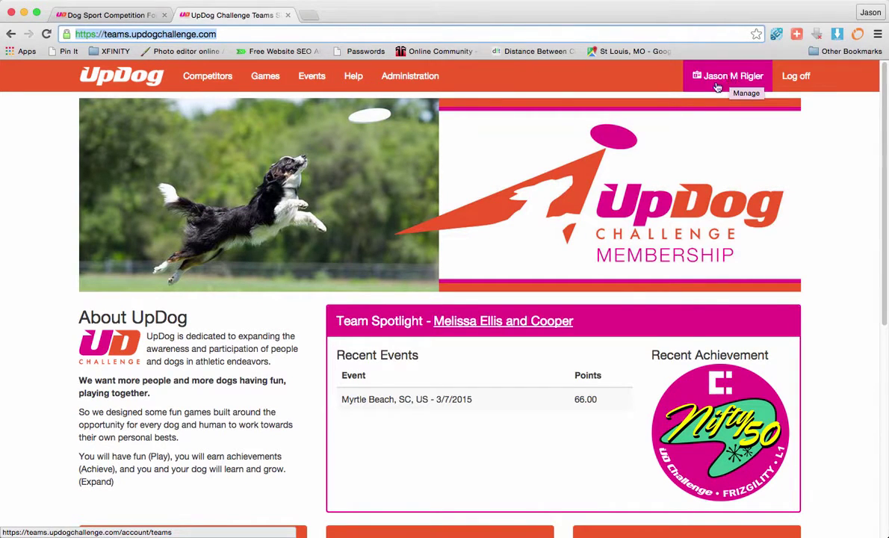
left_click(801, 83)
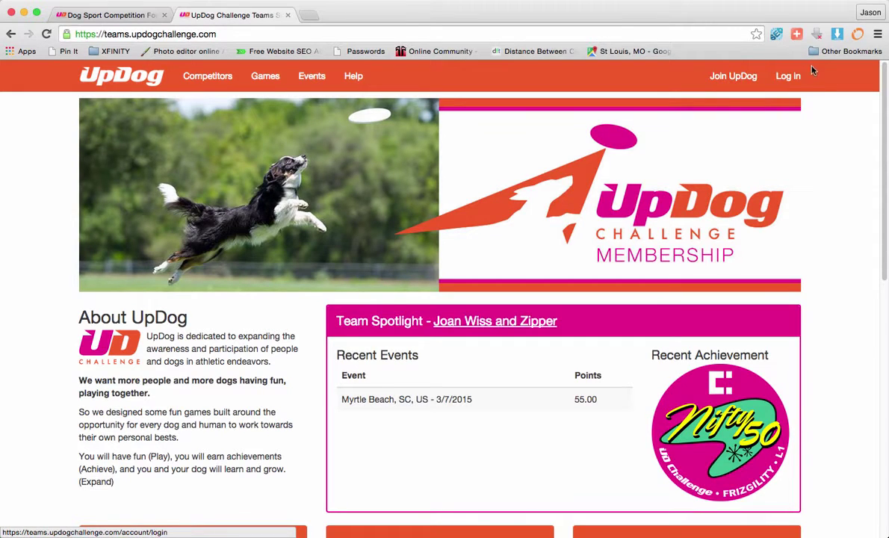
Step: Start a new UpDog account on the Join UpDog page using Facebook sign-up
left_click(735, 77)
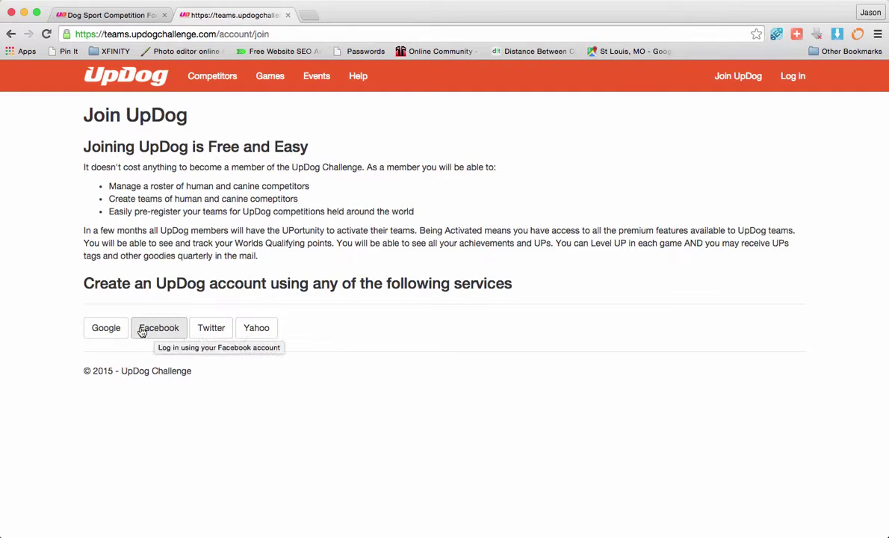
left_click(158, 328)
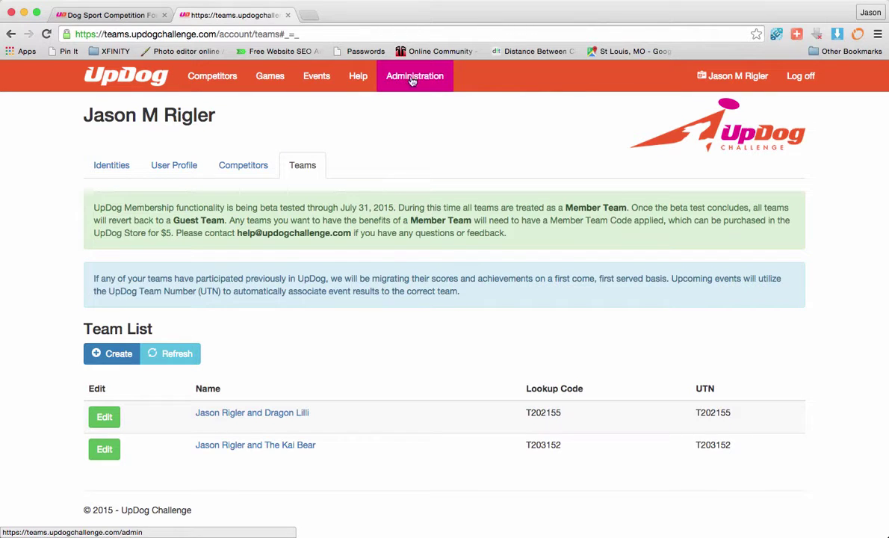
Step: Search Competitors for the name 'ch' and open the matching competitor's page (UCN XC119)
left_click(207, 78)
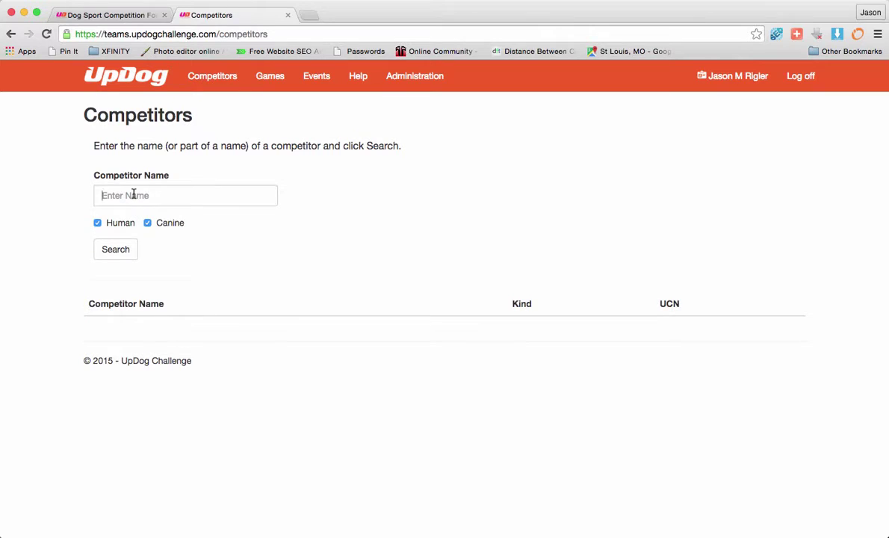
left_click(145, 195)
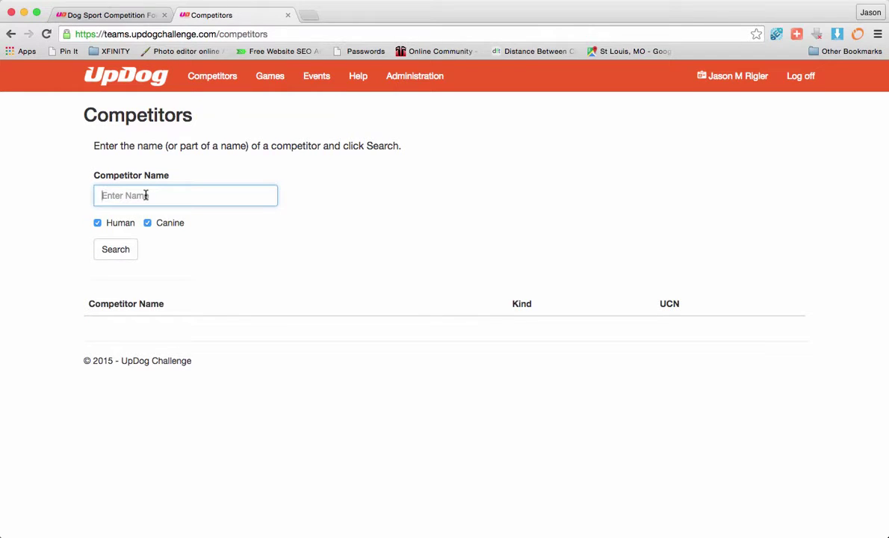
type("chip")
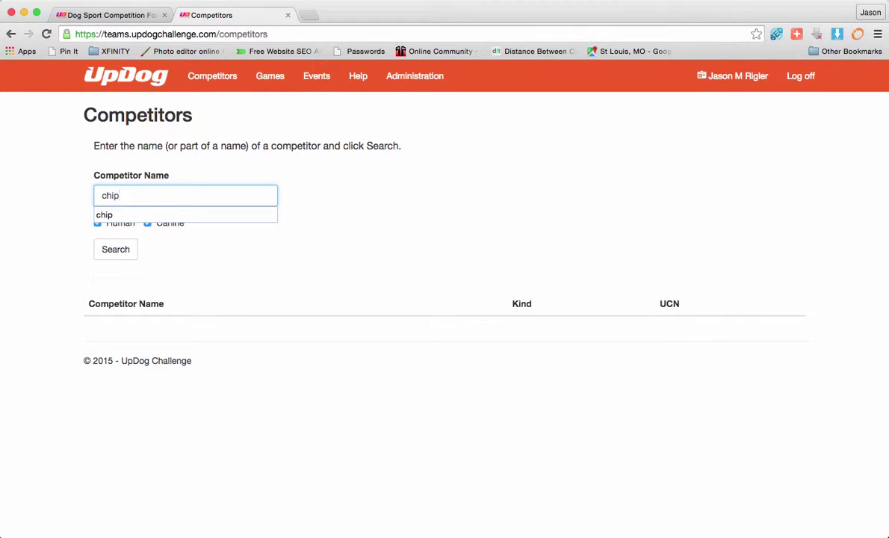
key("Return")
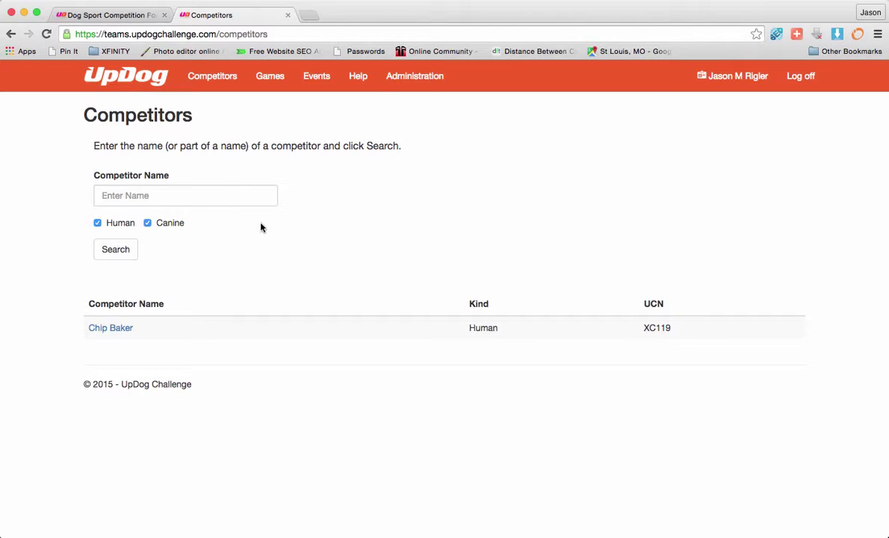
left_click(111, 329)
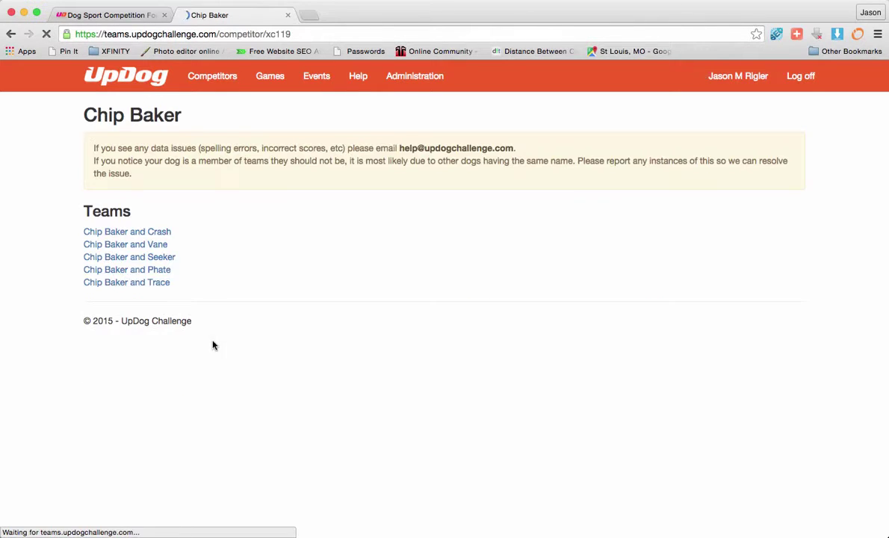
Step: Open the competitor's team with the dog Crash and scroll its team page
left_click(115, 232)
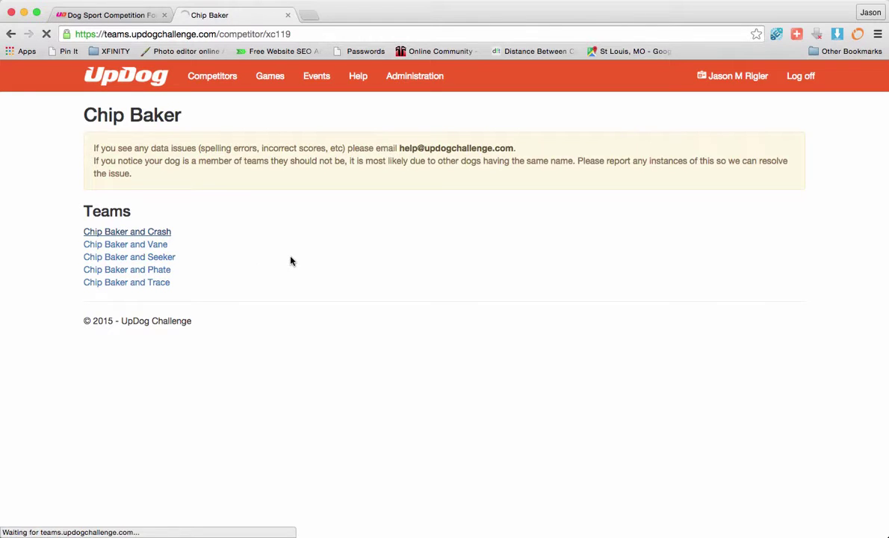
scroll(293, 259, "down", 1)
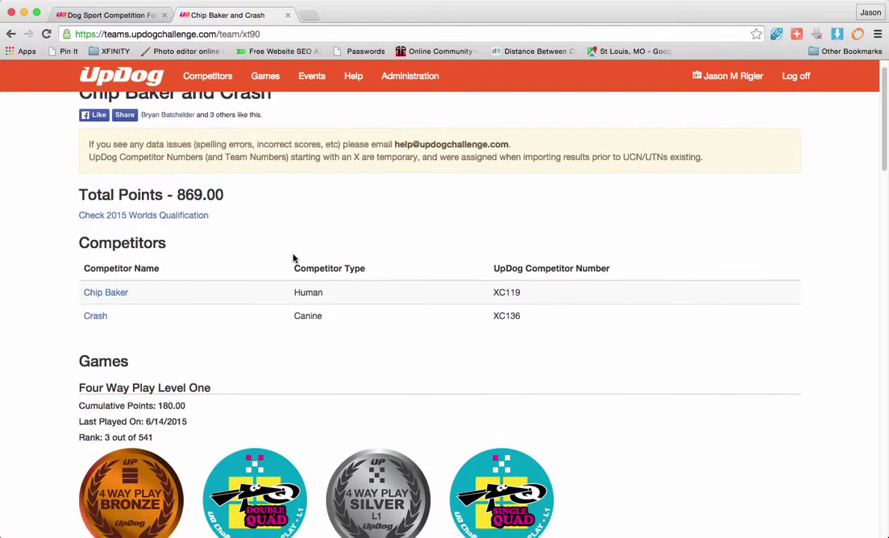
scroll(293, 258, "up", 2)
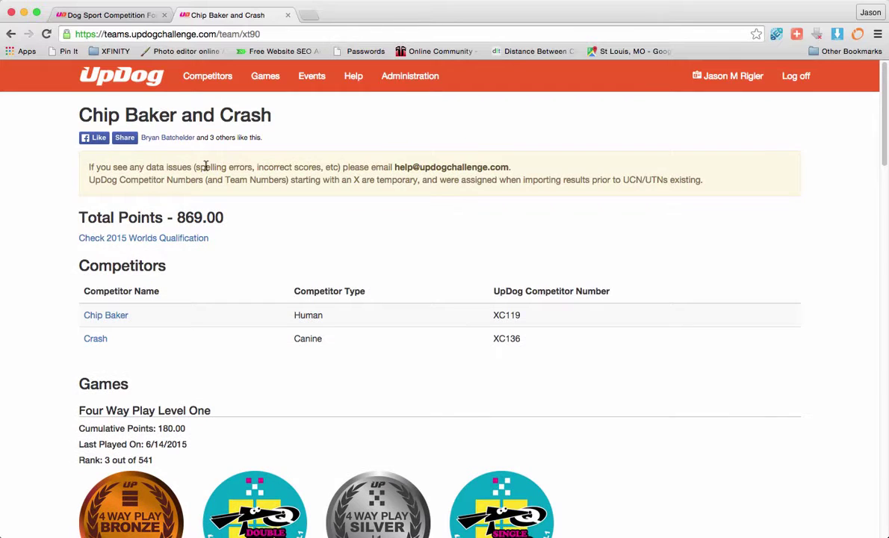
scroll(226, 208, "down", 1)
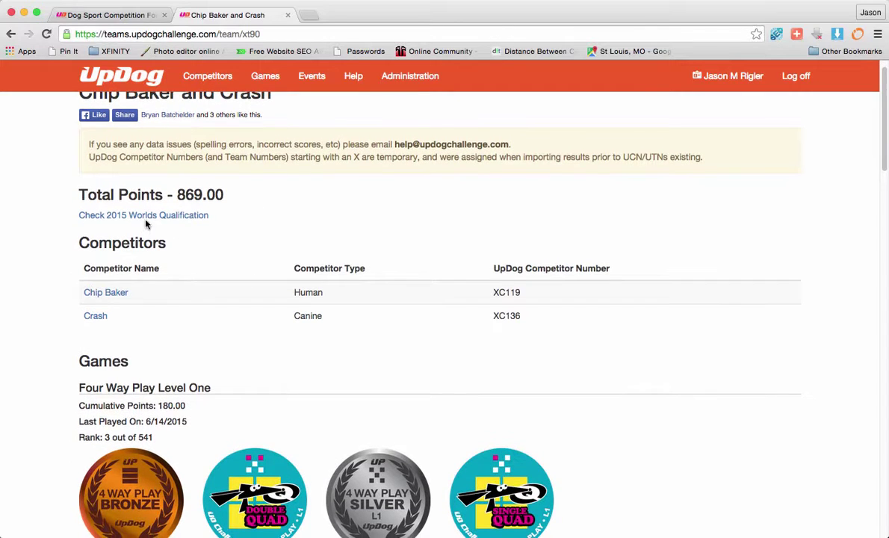
Step: Run the team's 2015 Worlds Qualification check and scroll through the qualified games
left_click(133, 218)
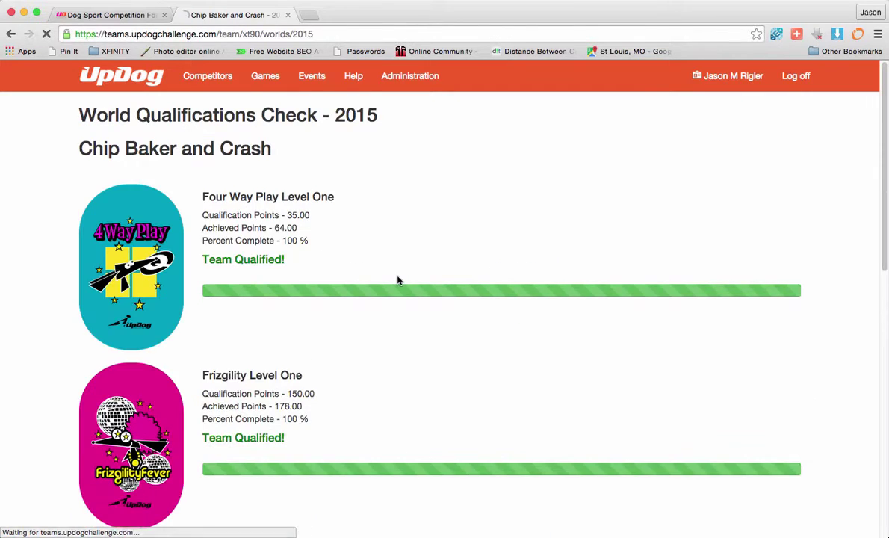
scroll(397, 217, "down", 8)
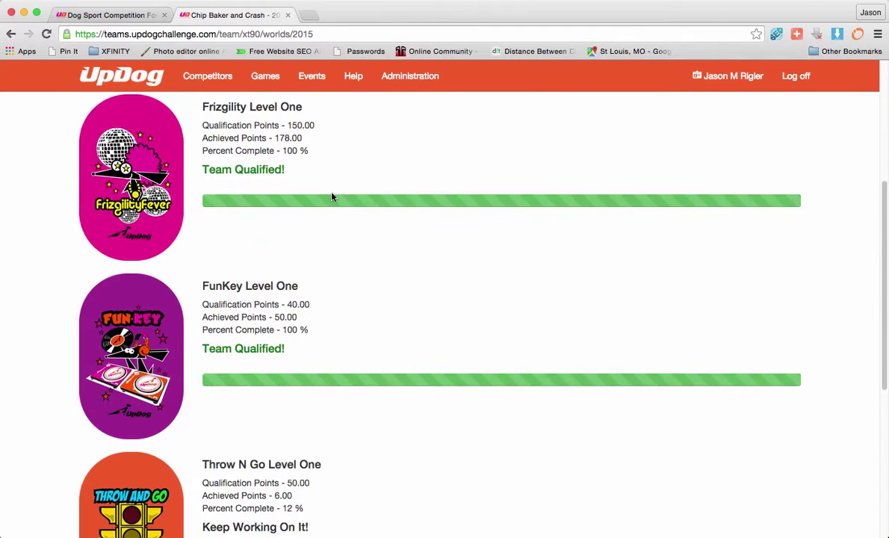
scroll(332, 197, "down", 9)
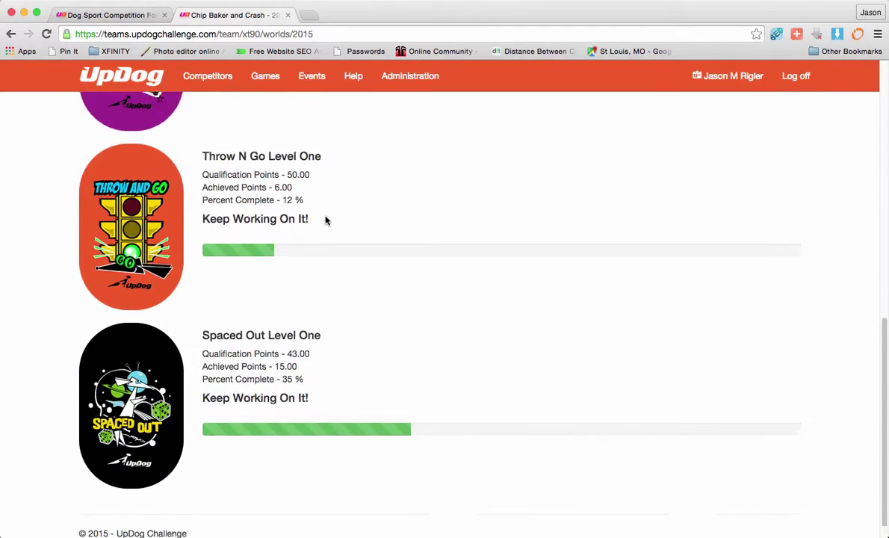
scroll(326, 220, "up", 17)
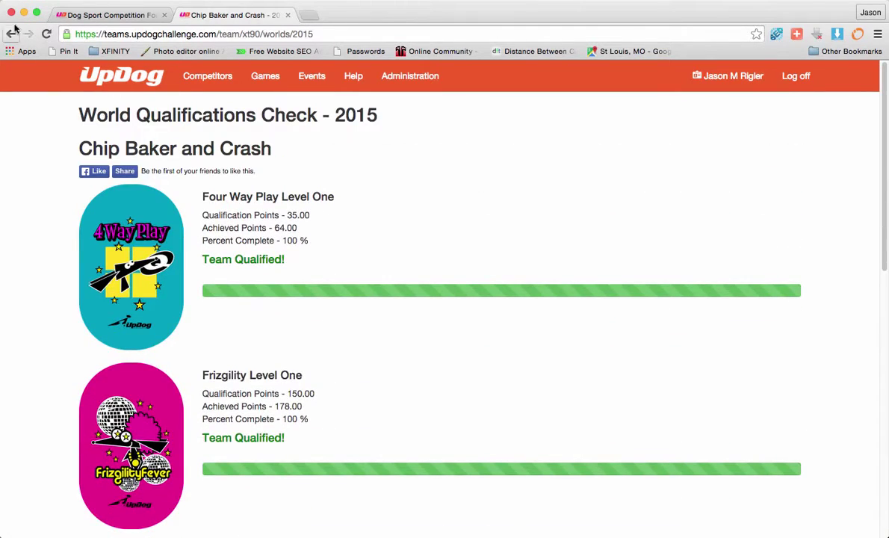
left_click(11, 33)
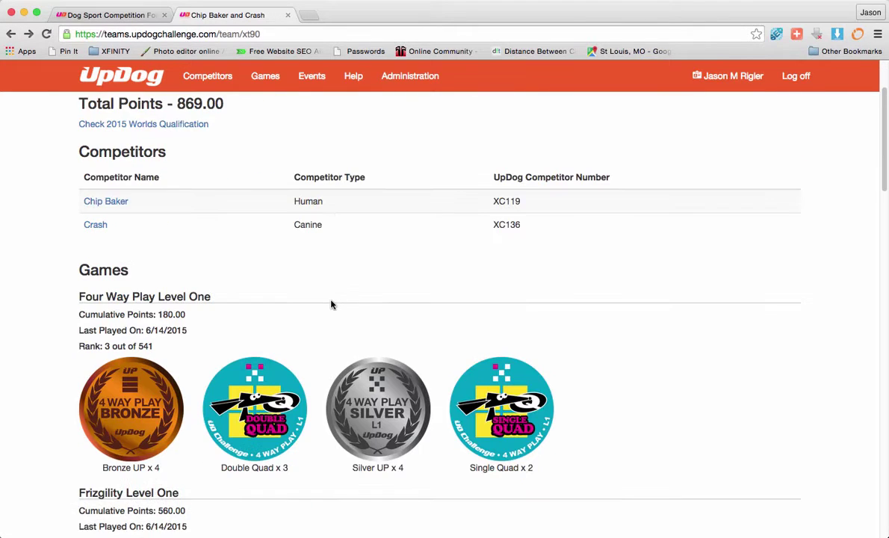
scroll(220, 353, "down", 1)
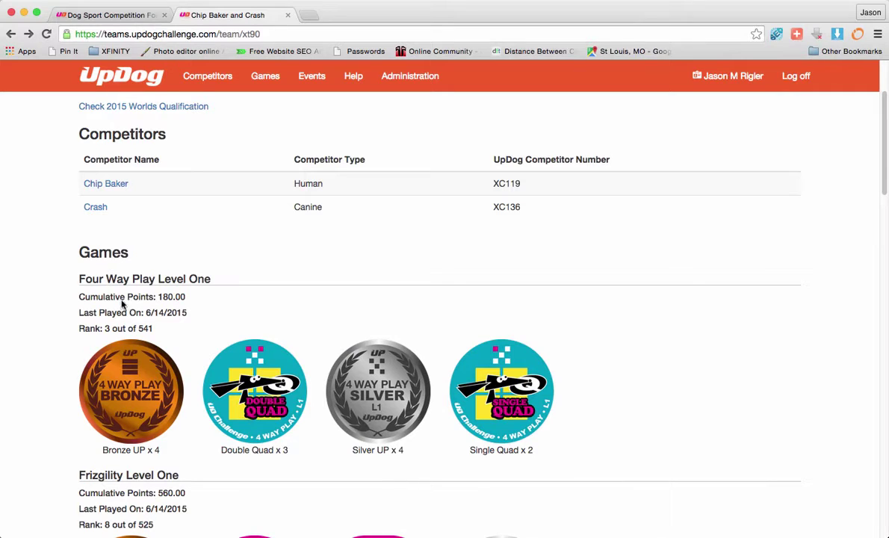
scroll(156, 311, "down", 1)
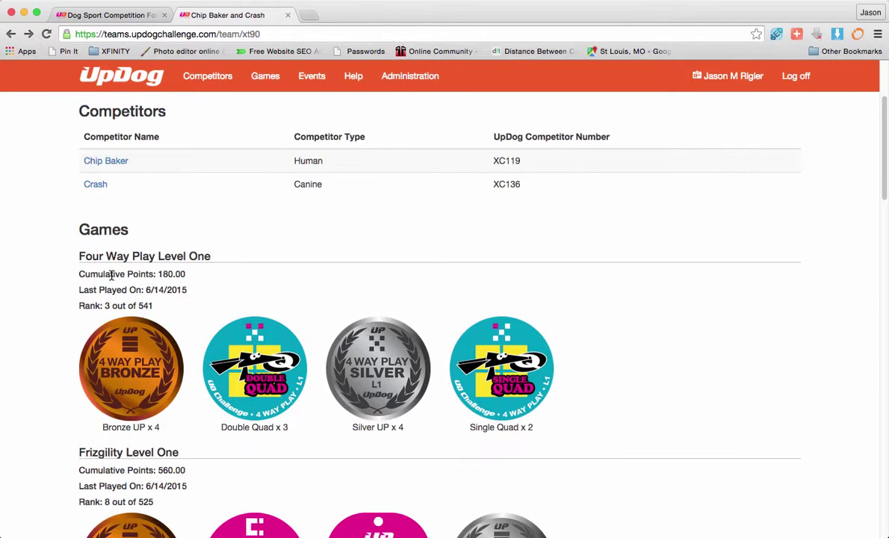
scroll(291, 292, "down", 2)
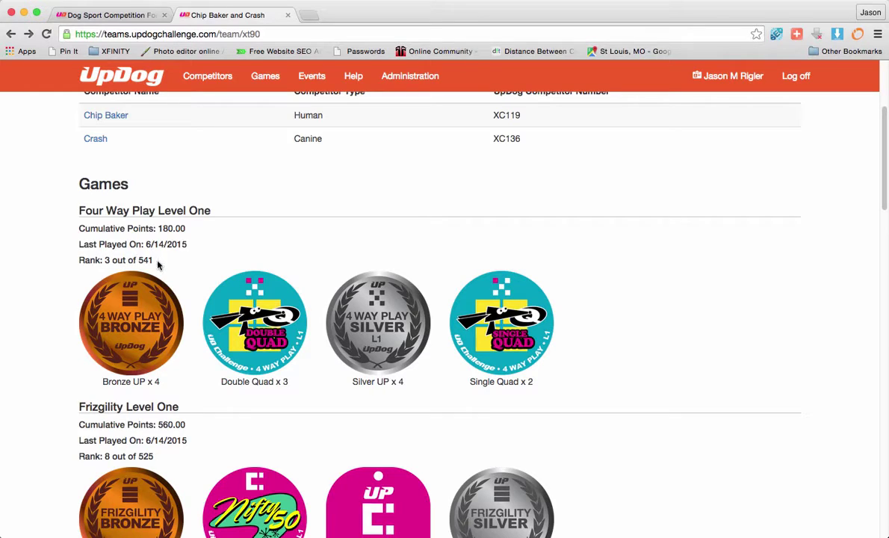
left_click_drag(154, 260, 138, 259)
left_click(106, 260)
left_click_drag(188, 228, 159, 229)
scroll(241, 256, "down", 5)
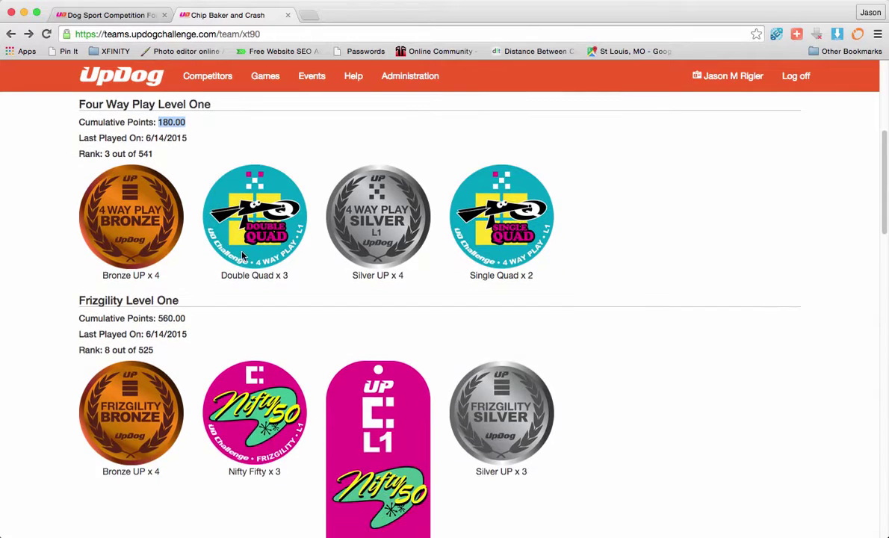
scroll(232, 239, "up", 3)
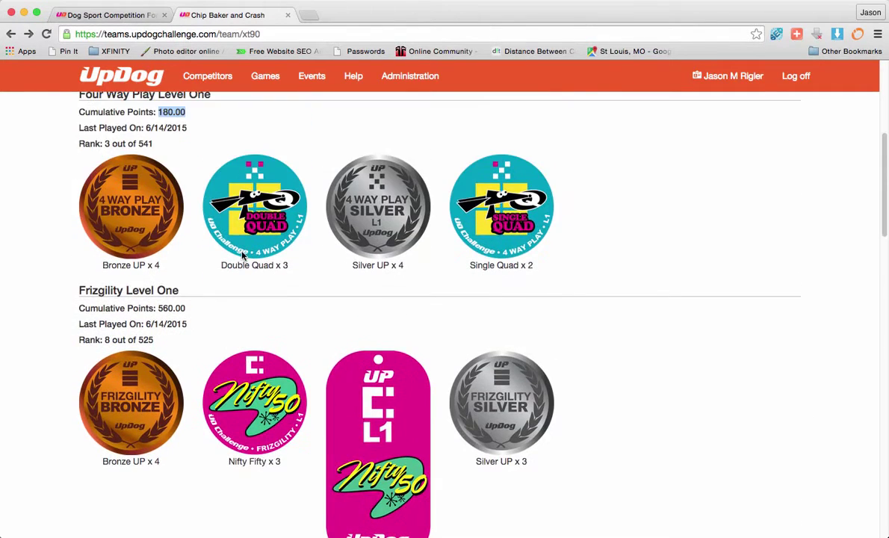
scroll(517, 229, "up", 2)
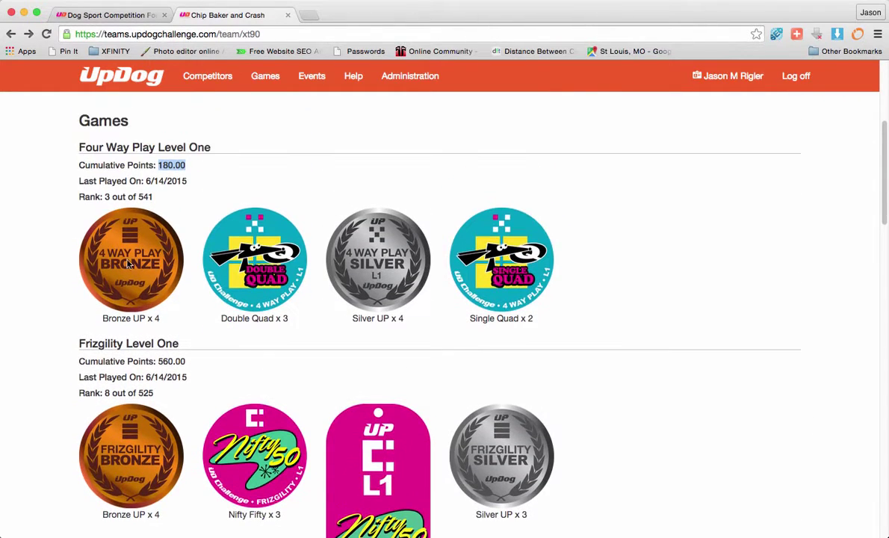
scroll(483, 278, "down", 3)
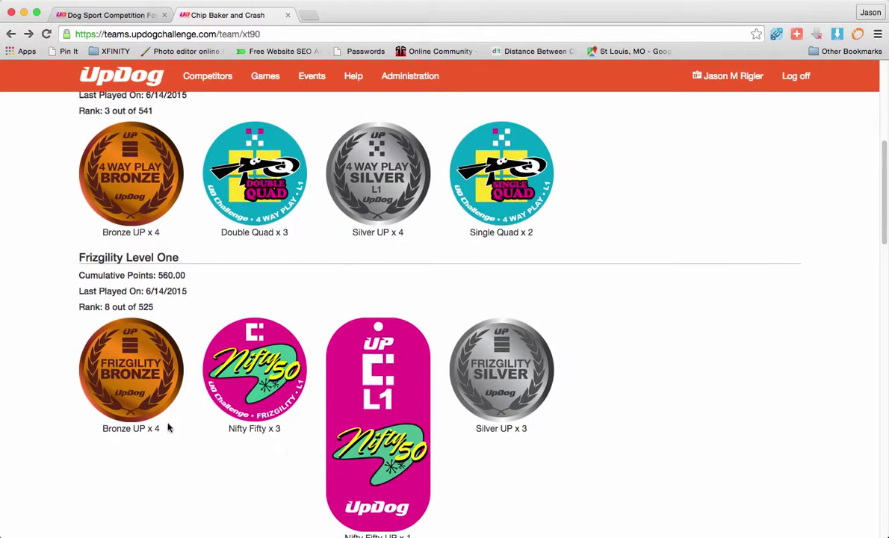
scroll(637, 412, "down", 2)
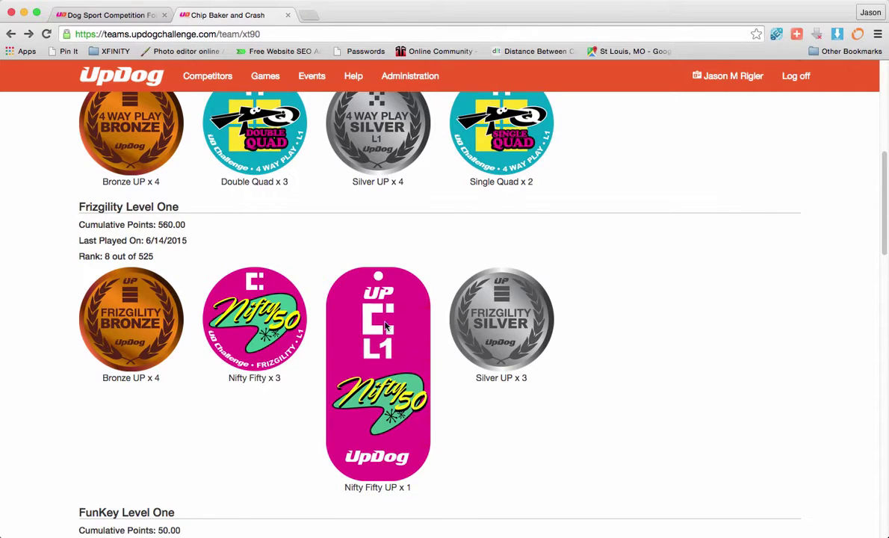
scroll(463, 380, "down", 5)
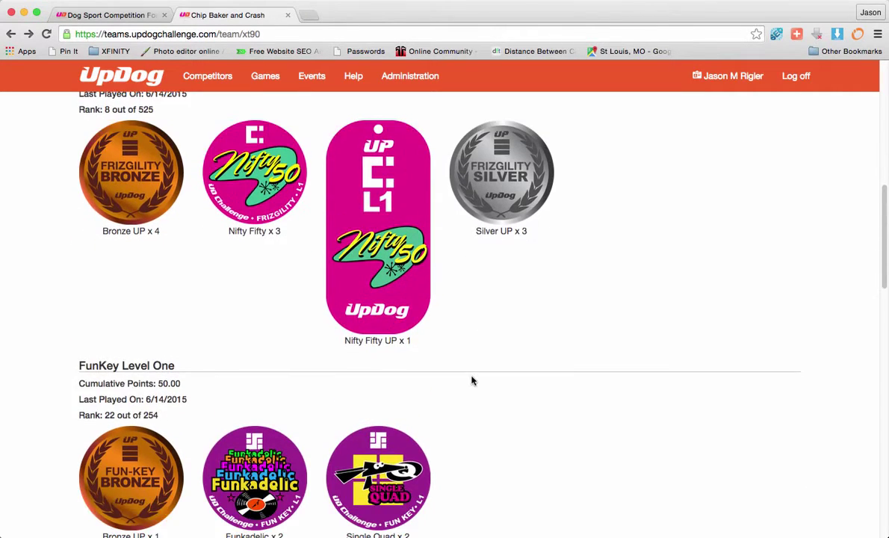
scroll(467, 381, "down", 4)
scroll(333, 369, "down", 5)
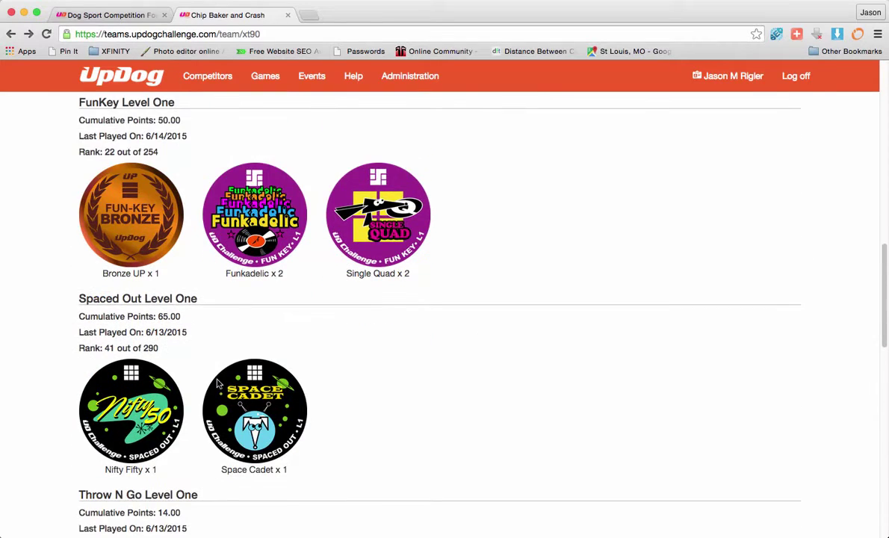
scroll(332, 391, "down", 4)
scroll(358, 397, "down", 5)
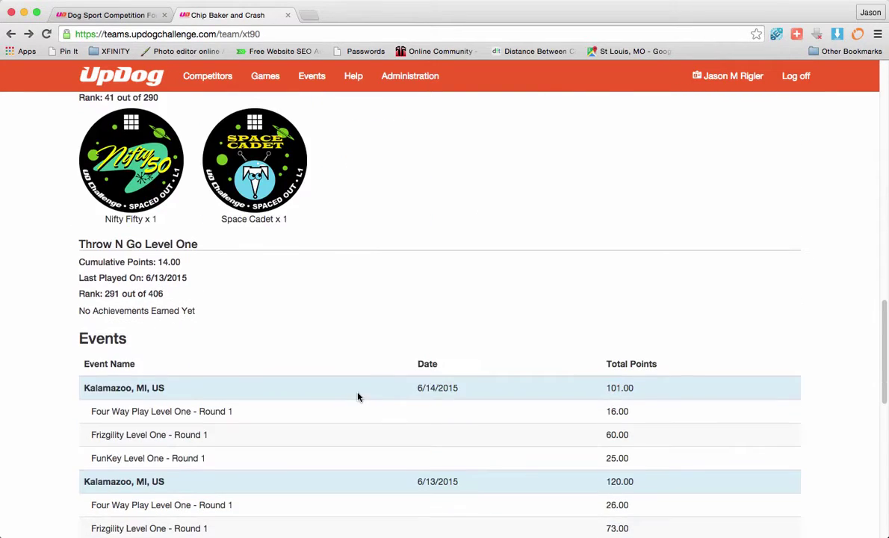
scroll(214, 300, "down", 1)
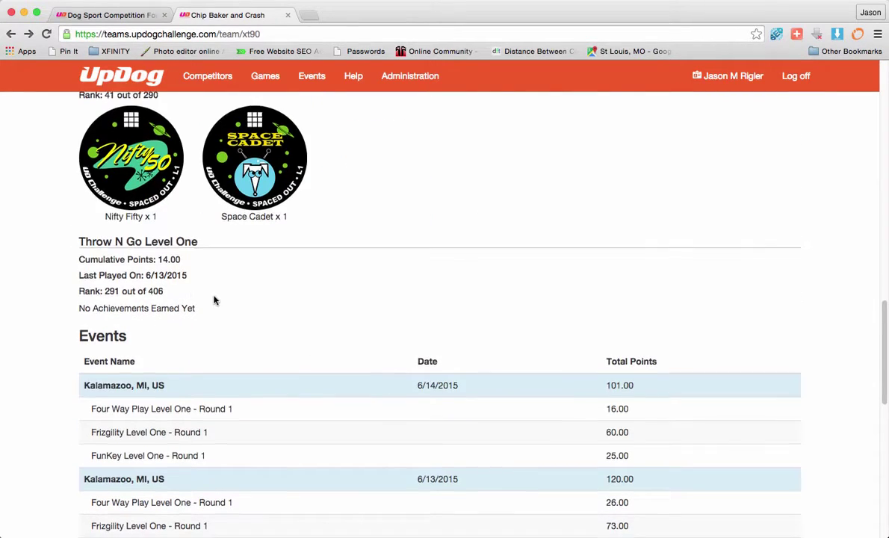
scroll(214, 300, "down", 1)
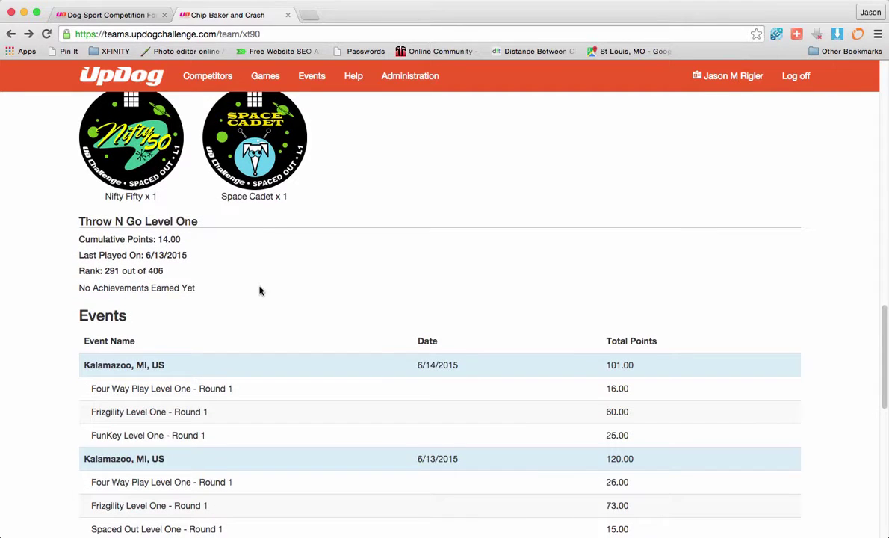
scroll(260, 290, "down", 2)
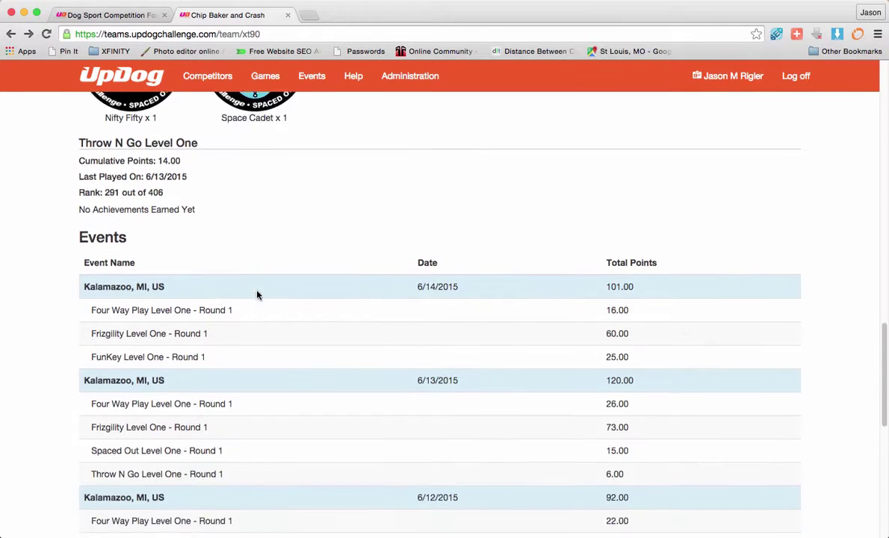
scroll(258, 296, "down", 2)
scroll(202, 352, "down", 3)
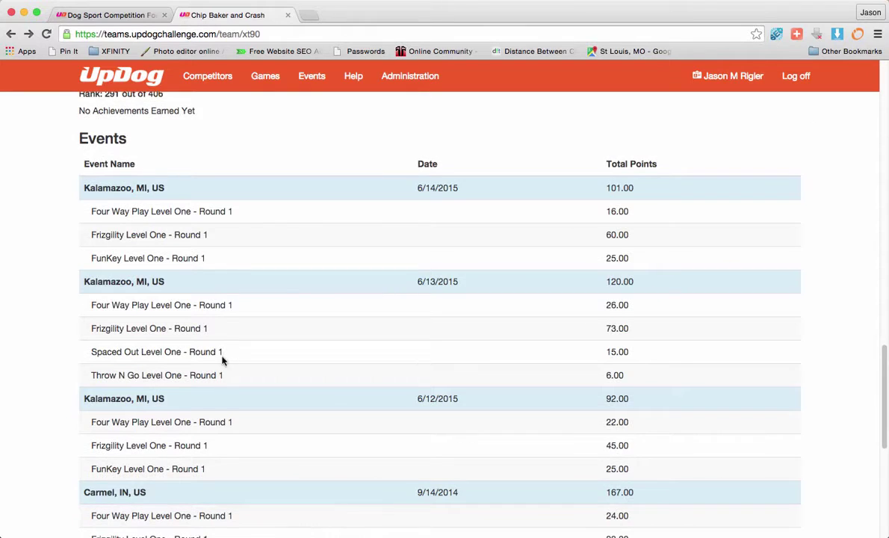
scroll(221, 360, "down", 5)
scroll(149, 286, "down", 2)
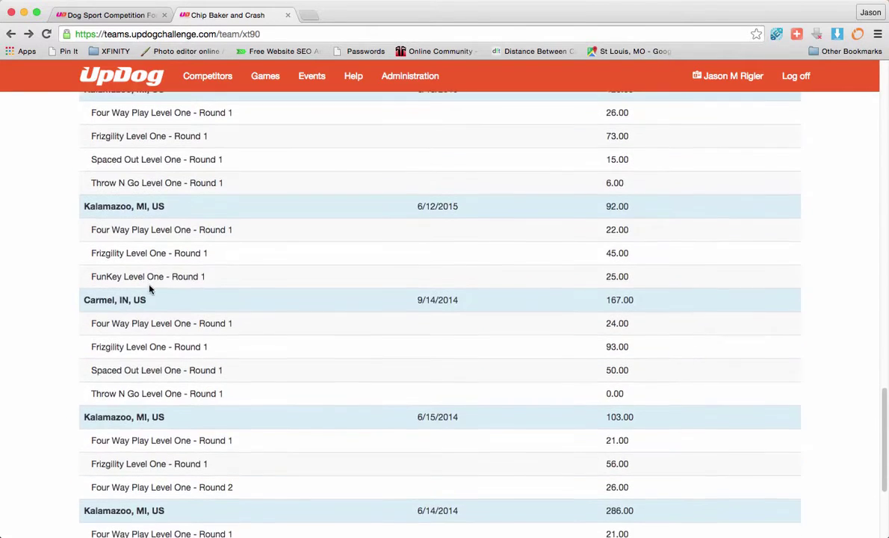
scroll(181, 311, "down", 7)
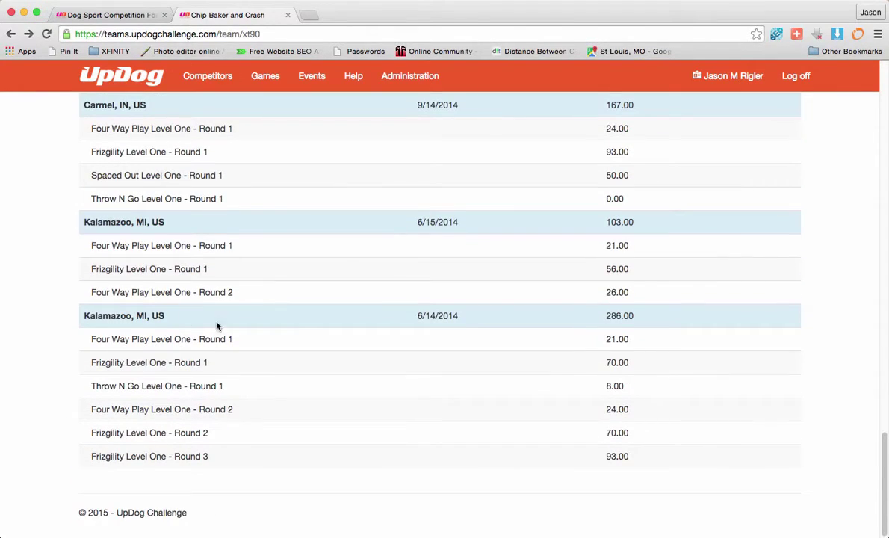
scroll(205, 327, "up", 20)
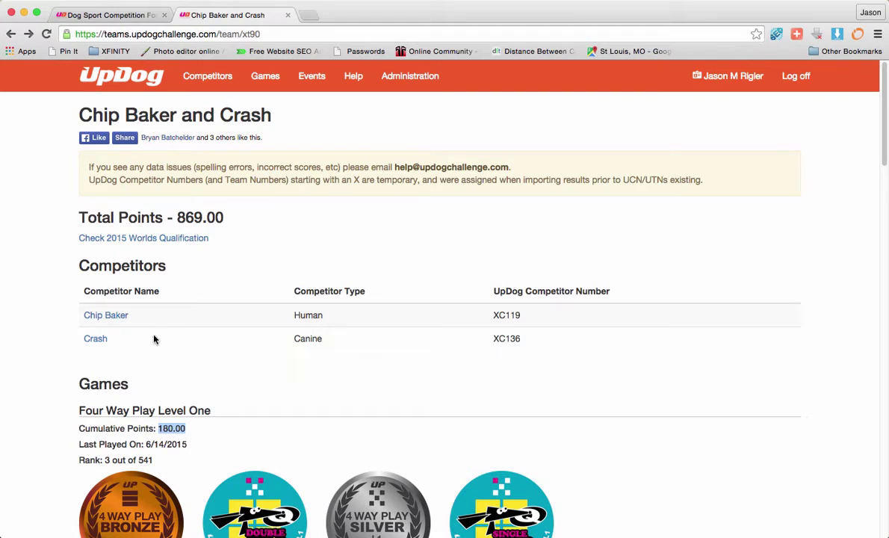
Step: Go from Competitors to the Games list and scroll through it to find Far Out Level One
left_click(210, 78)
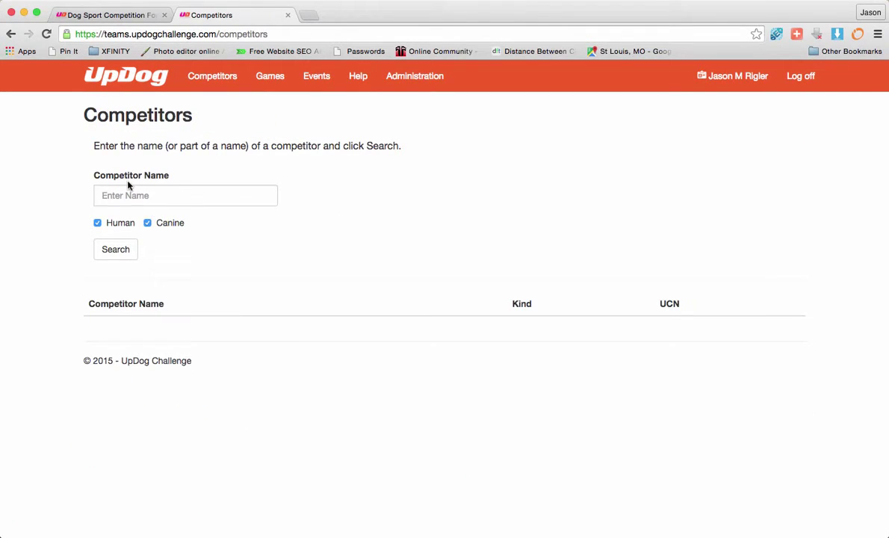
left_click(272, 78)
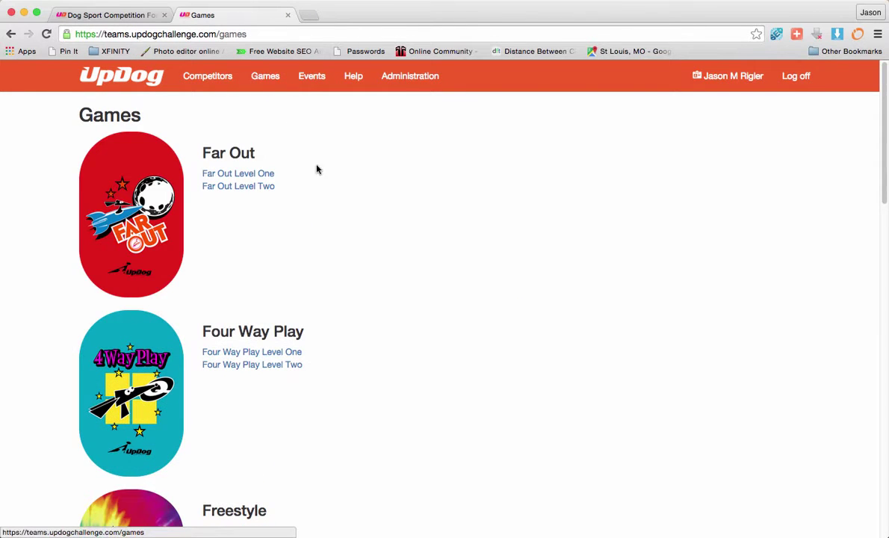
scroll(349, 246, "down", 5)
scroll(350, 246, "up", 5)
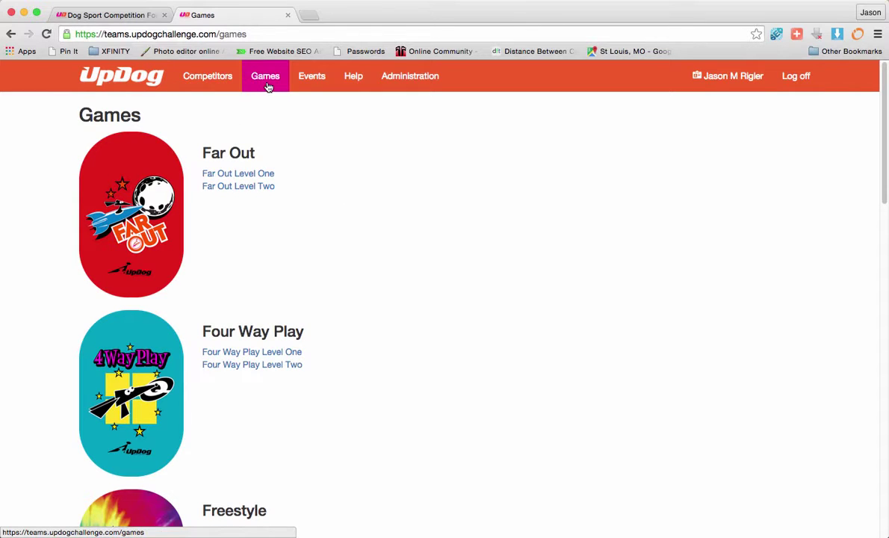
scroll(136, 160, "down", 10)
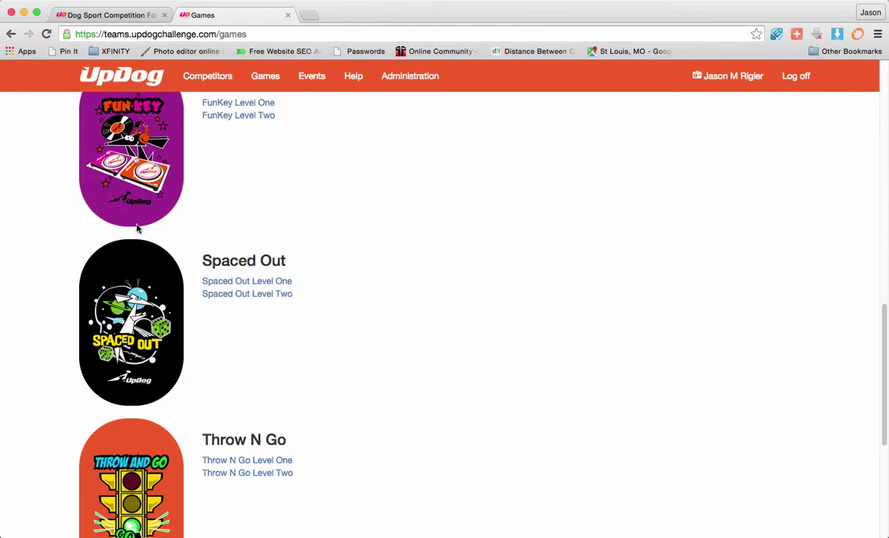
scroll(137, 228, "up", 10)
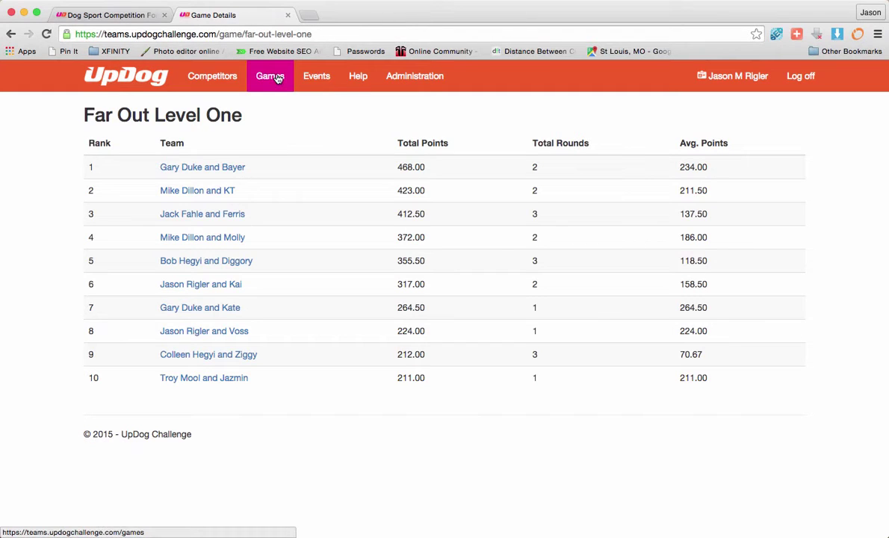
Step: Show the Events list and scroll its table of dates, teams, runs and total points
left_click(319, 77)
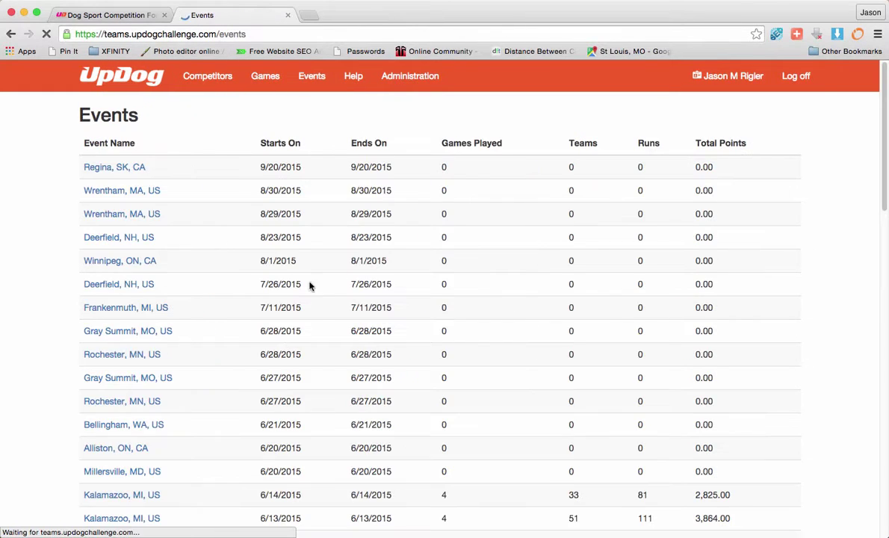
scroll(151, 191, "down", 2)
scroll(194, 198, "up", 2)
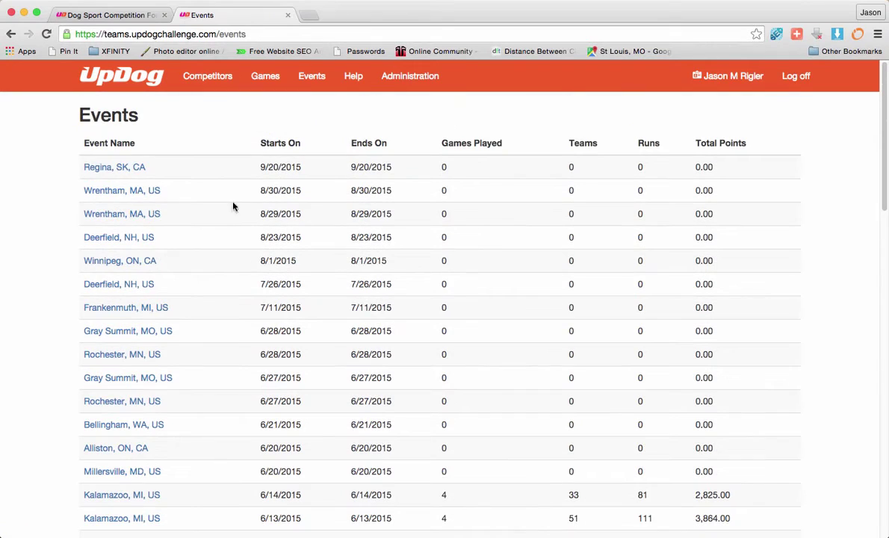
scroll(123, 211, "down", 10)
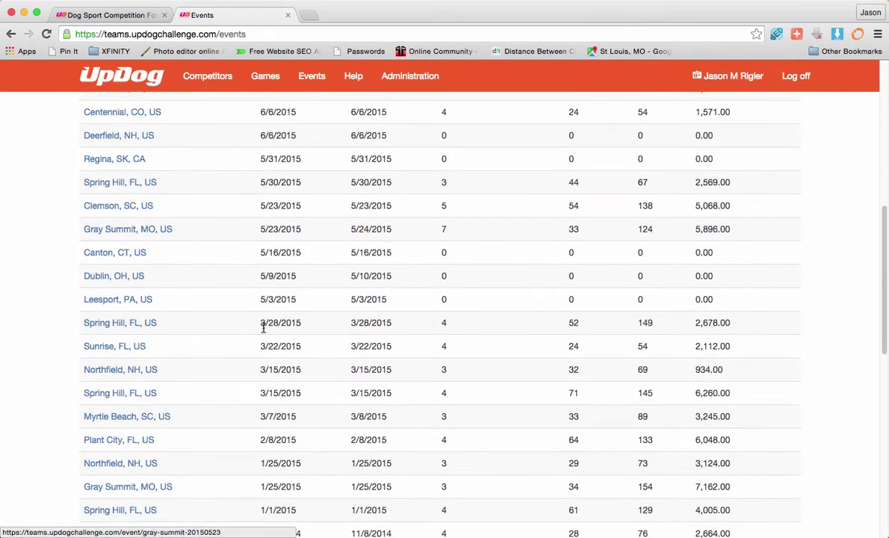
scroll(219, 334, "up", 10)
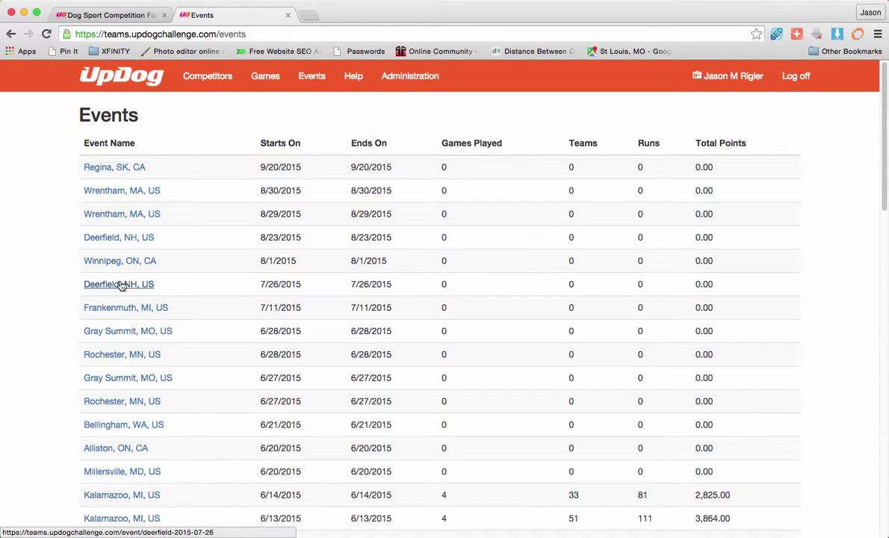
scroll(160, 391, "down", 2)
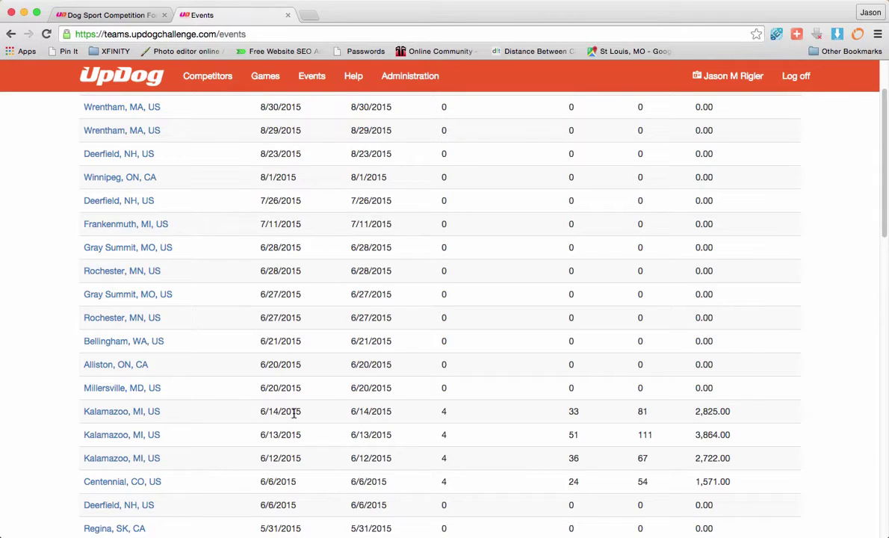
Step: Open the 6/13/2015 Kalamazoo, MI event and scroll through its per-game team score tables
left_click(112, 438)
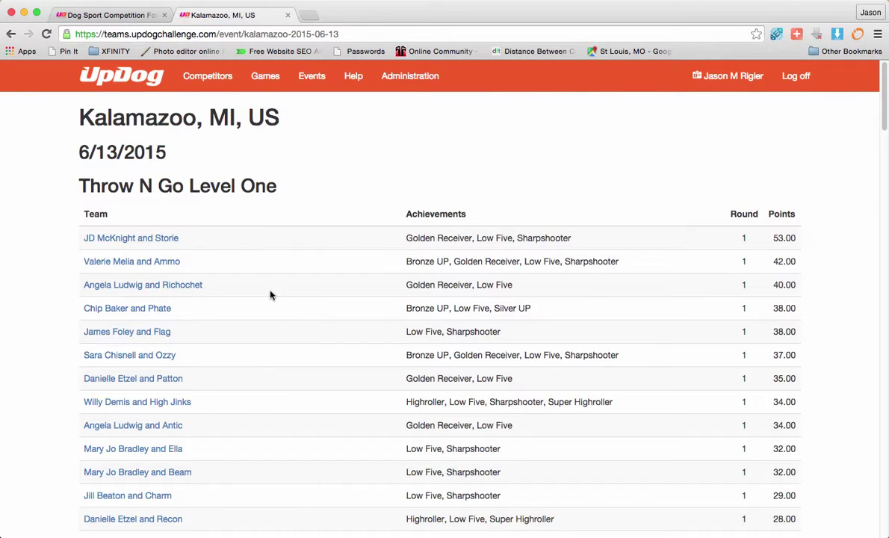
scroll(270, 293, "down", 5)
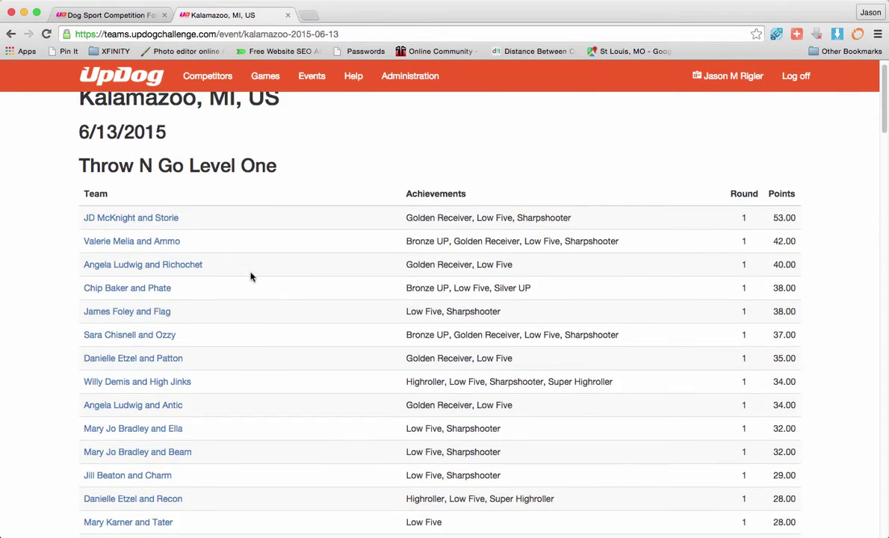
scroll(240, 275, "down", 7)
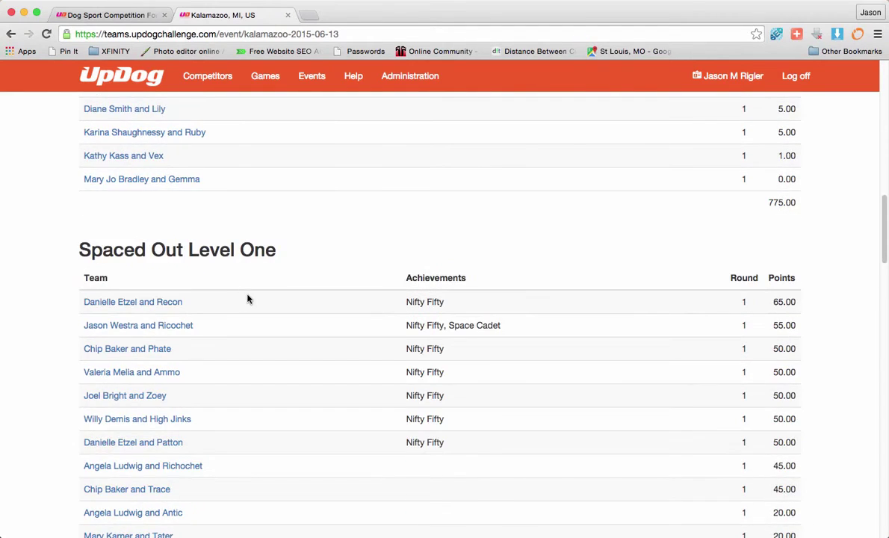
scroll(225, 296, "up", 13)
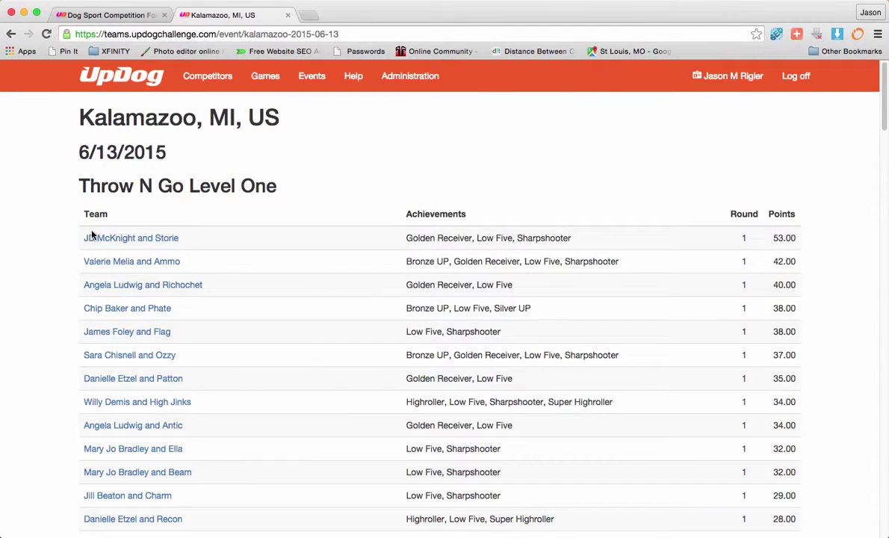
scroll(500, 290, "down", 2)
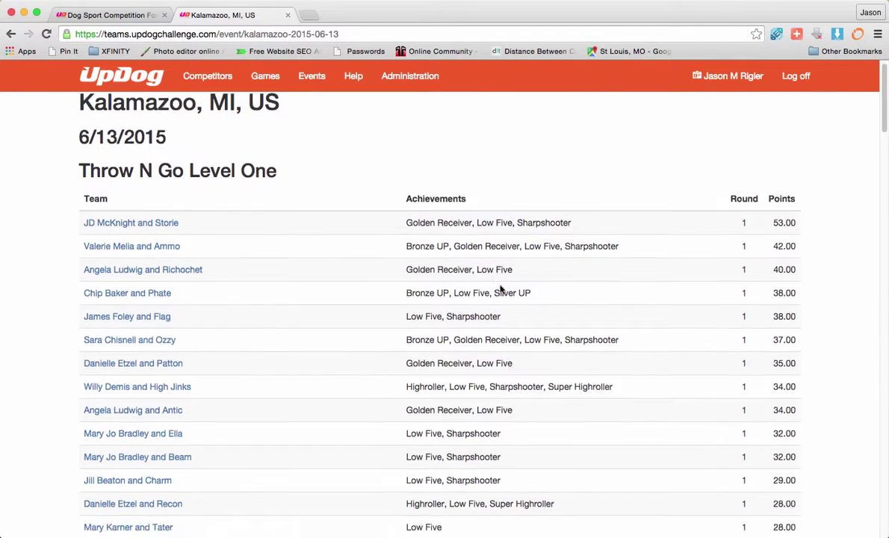
scroll(500, 290, "down", 10)
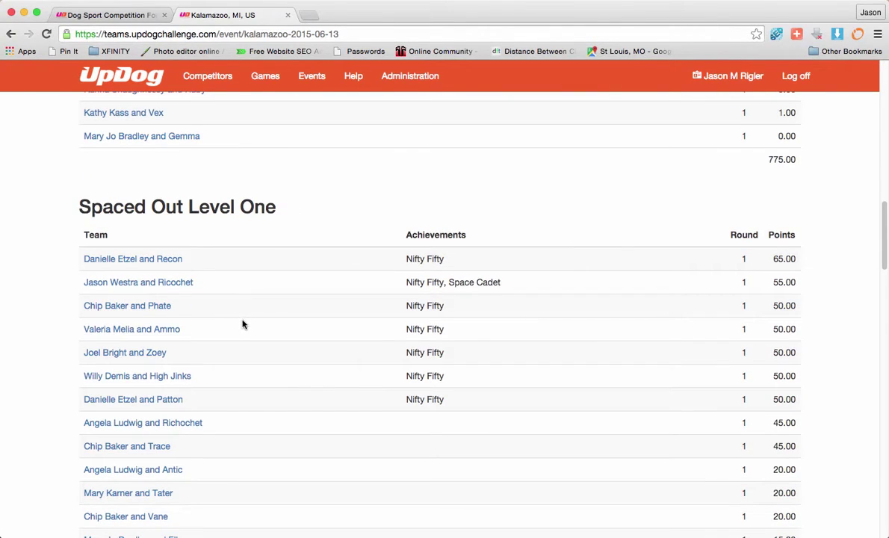
scroll(241, 323, "down", 5)
scroll(240, 322, "up", 4)
scroll(197, 257, "down", 2)
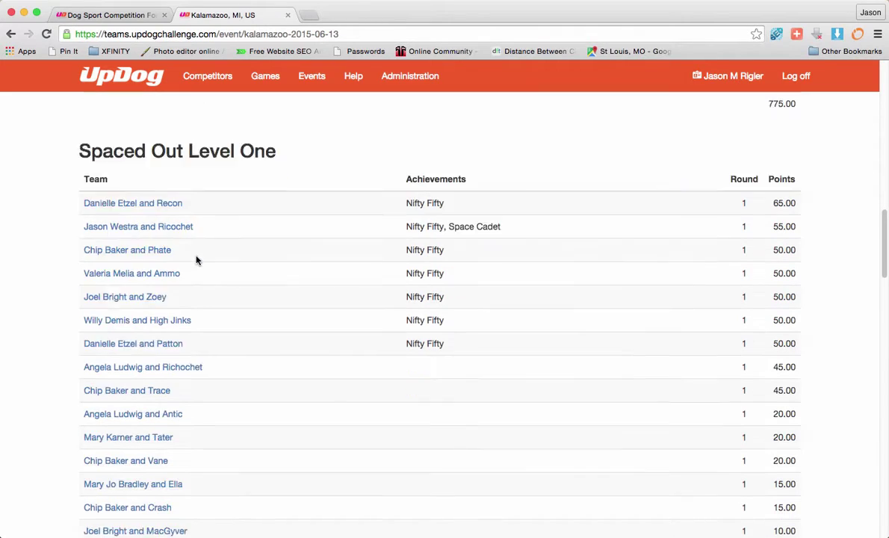
scroll(142, 164, "up", 1)
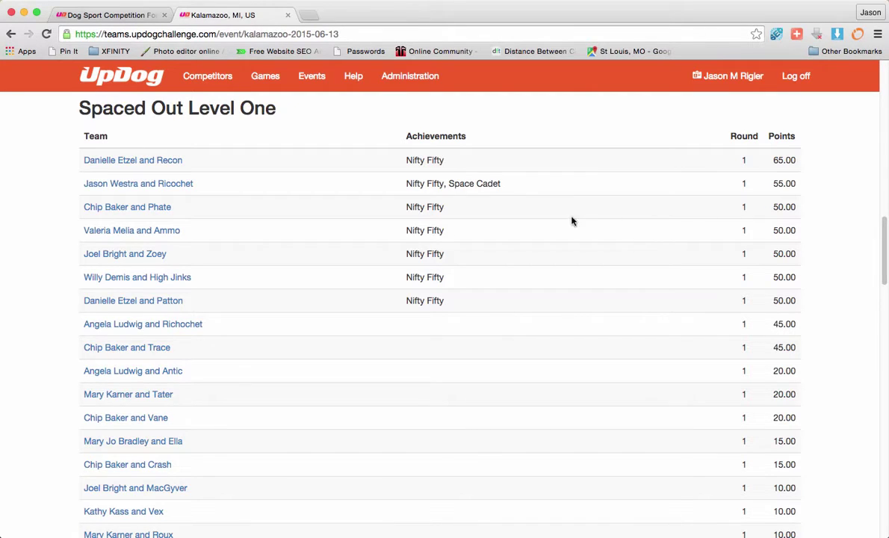
scroll(493, 266, "down", 5)
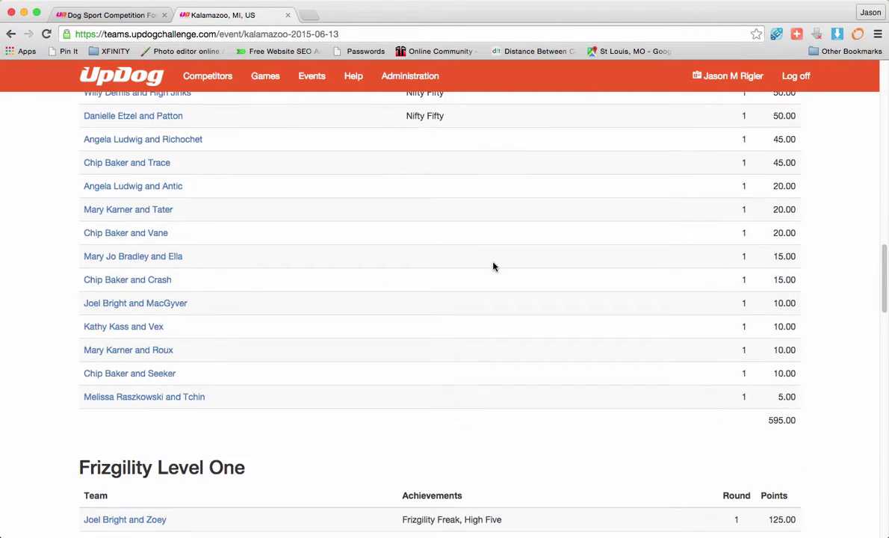
scroll(492, 266, "down", 5)
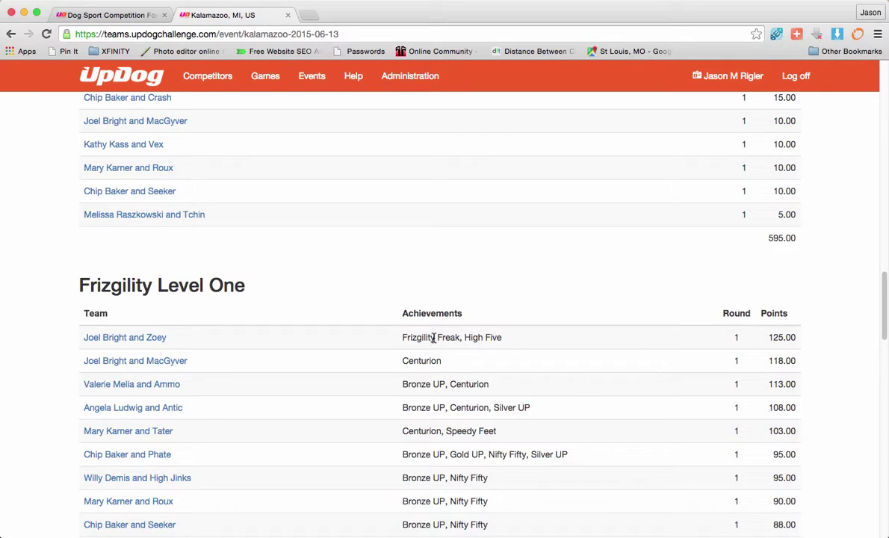
scroll(570, 382, "down", 5)
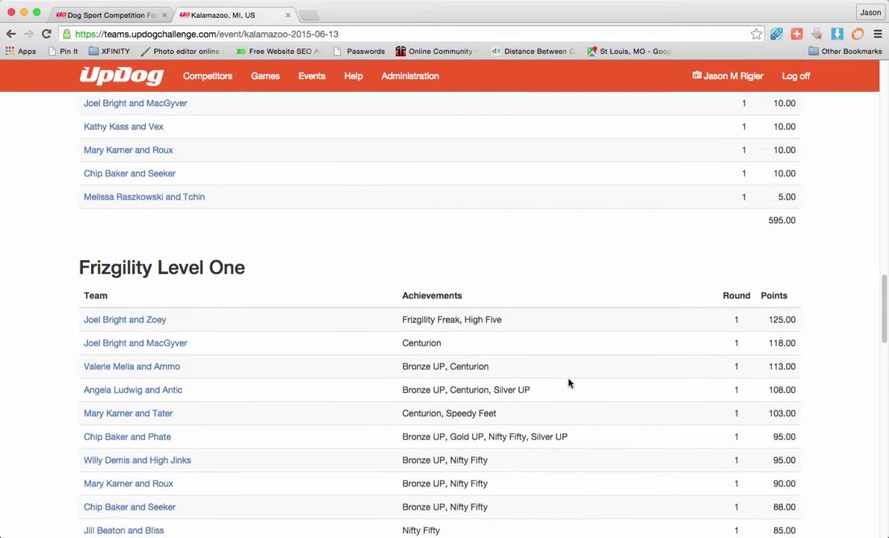
scroll(570, 383, "down", 10)
scroll(569, 383, "up", 4)
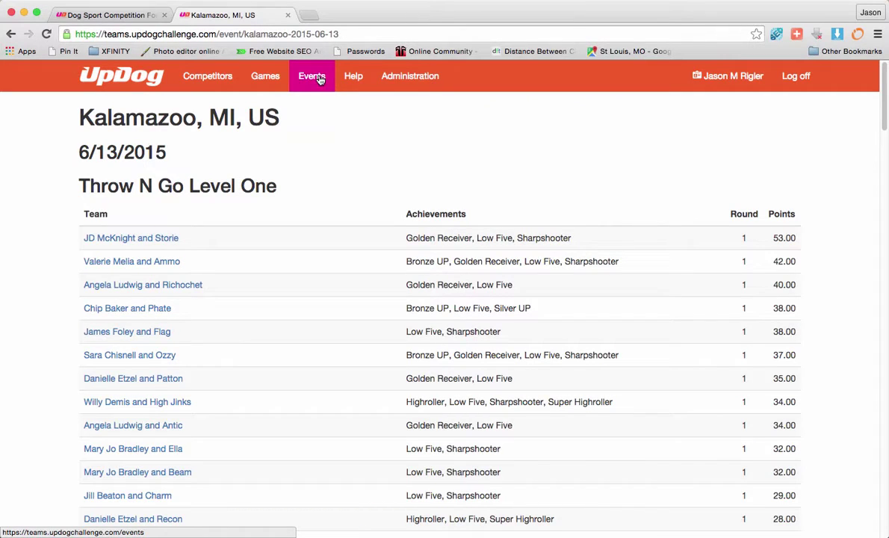
Step: Return to the Events list, glance at the Regina, SK, CA event, then go to Help
left_click(295, 80)
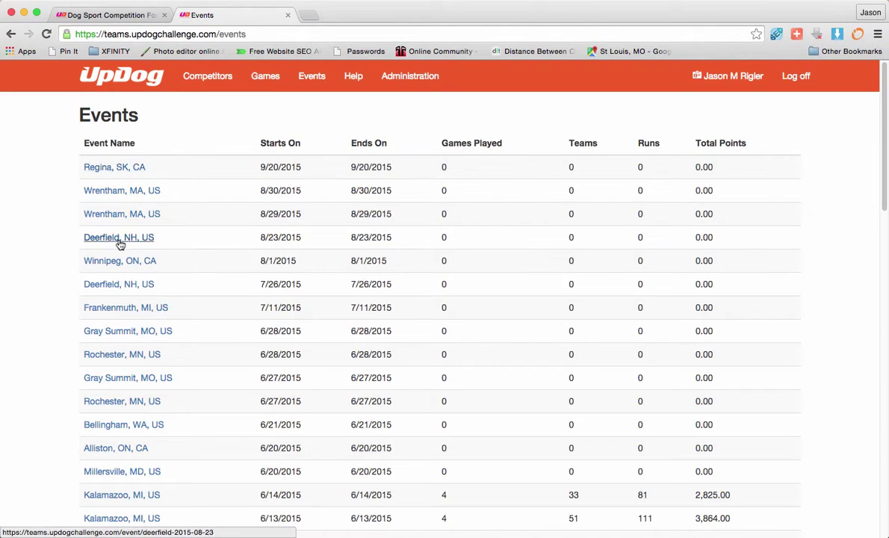
left_click(100, 167)
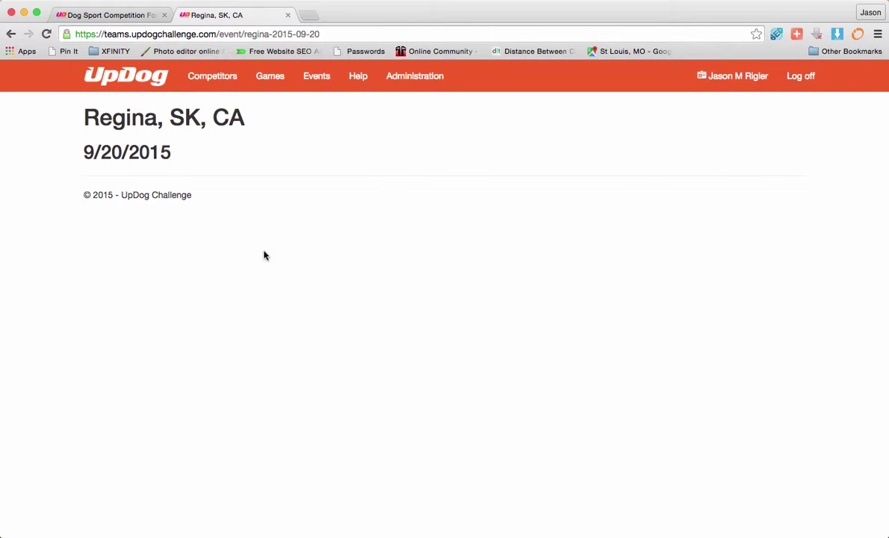
left_click(10, 34)
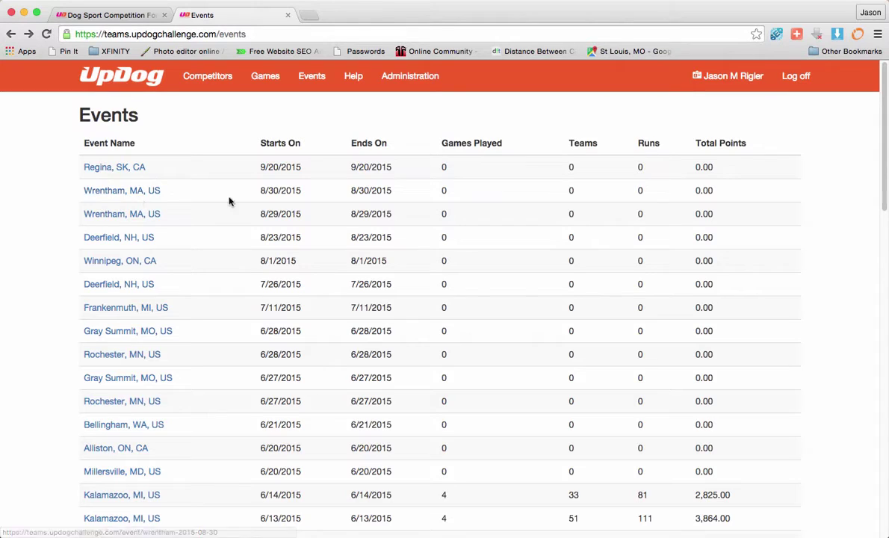
left_click(354, 77)
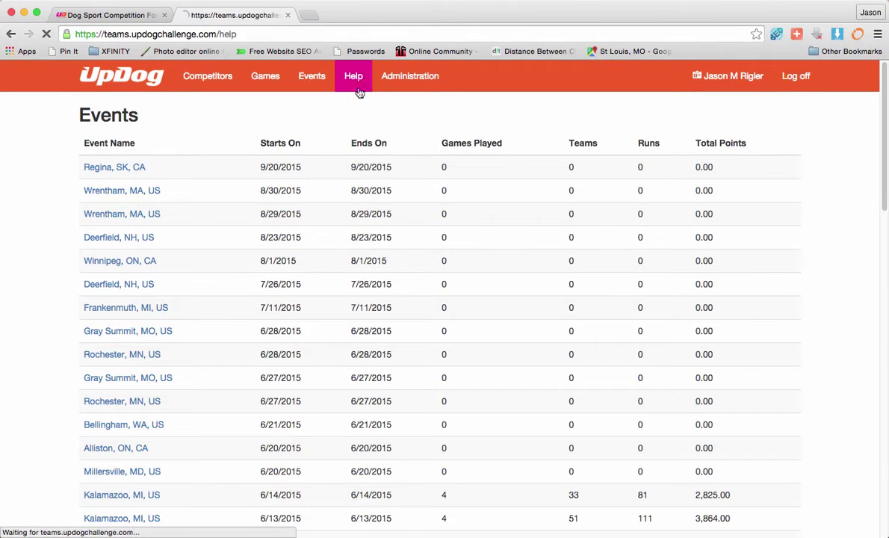
Step: Scroll the Help page down to the Guest vs. Member Team table and back up
scroll(202, 191, "down", 2)
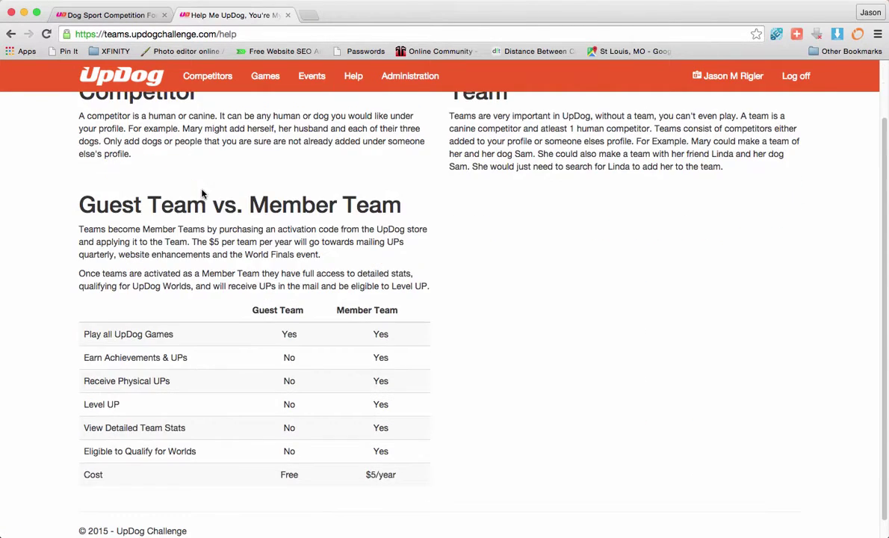
scroll(230, 211, "up", 2)
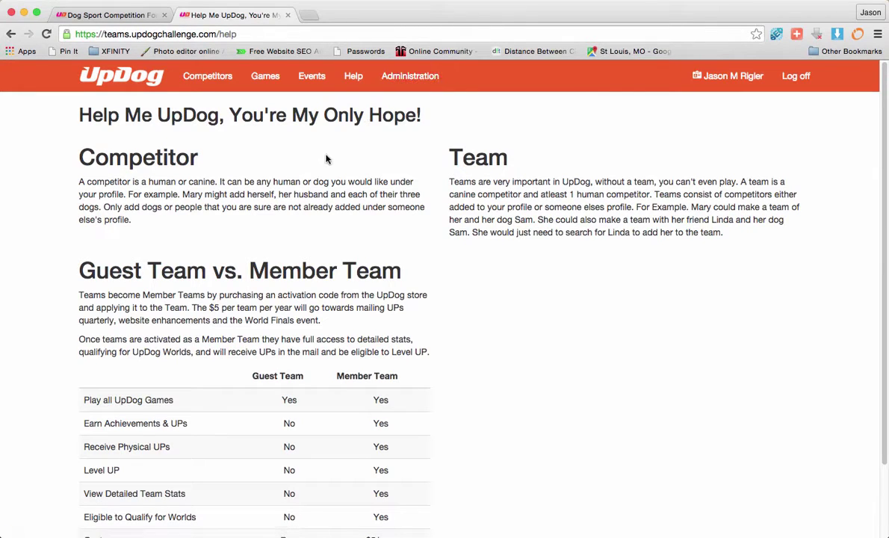
Step: Review the account's Identities and User Profile, then show its three competitors with lookup codes and UCNs
left_click(730, 85)
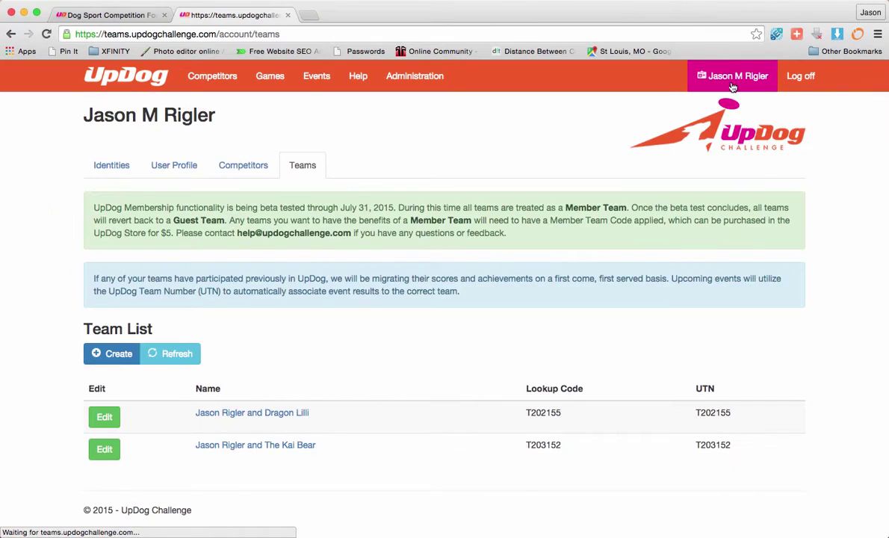
left_click(114, 165)
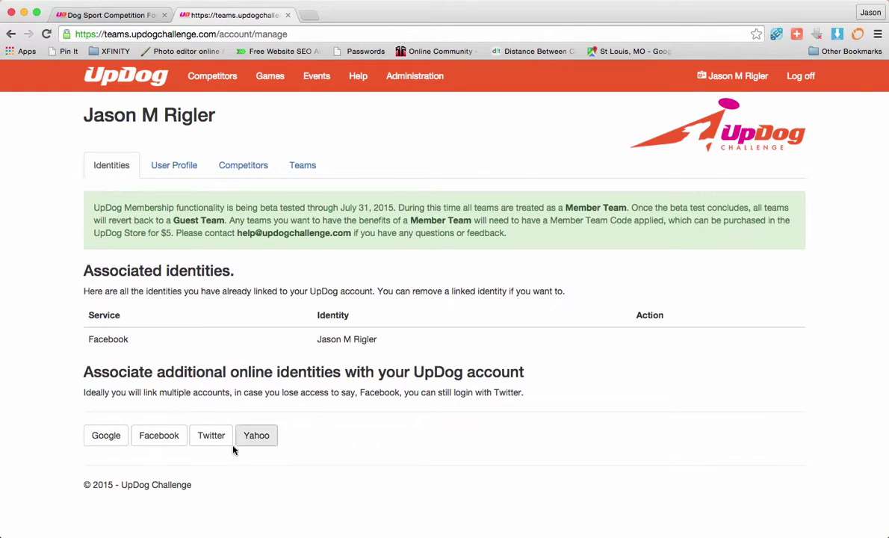
left_click(176, 167)
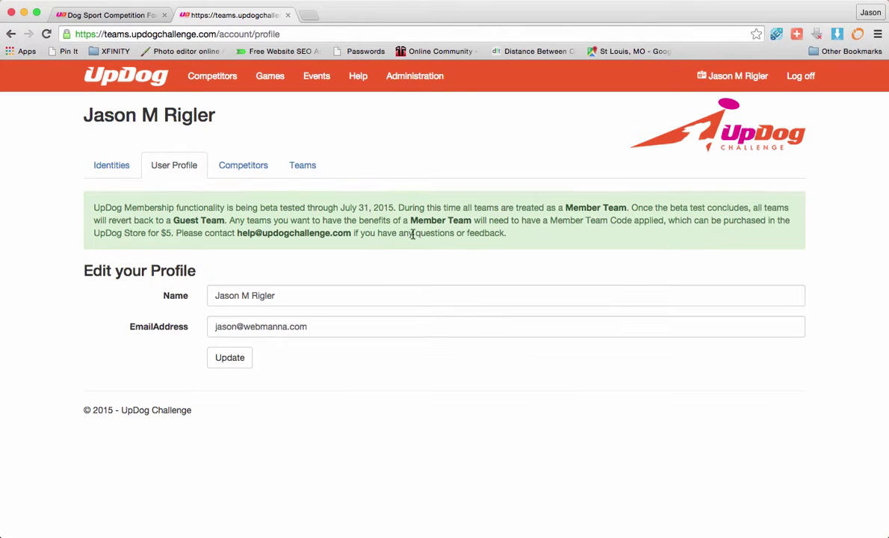
left_click(244, 171)
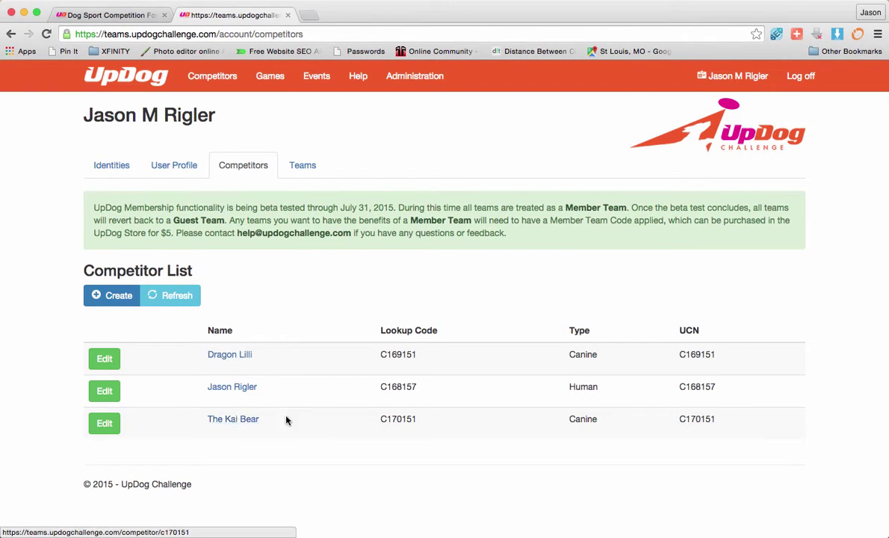
Step: Create a new competitor with the person's name and Human as the competitor type
left_click(107, 296)
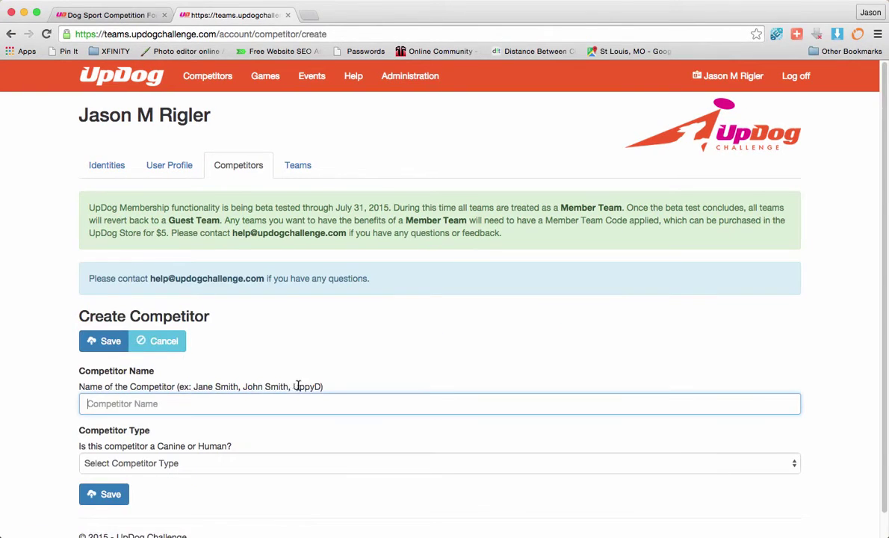
scroll(299, 384, "down", 1)
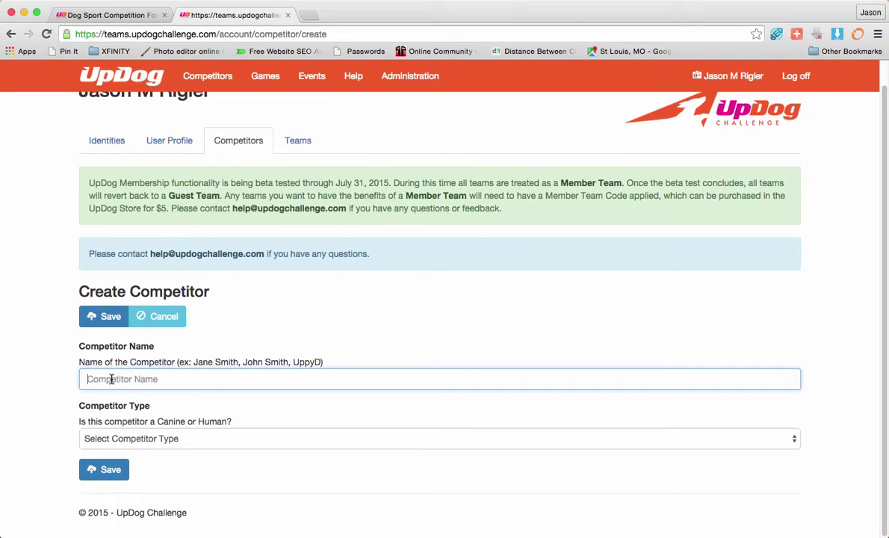
left_click(105, 438)
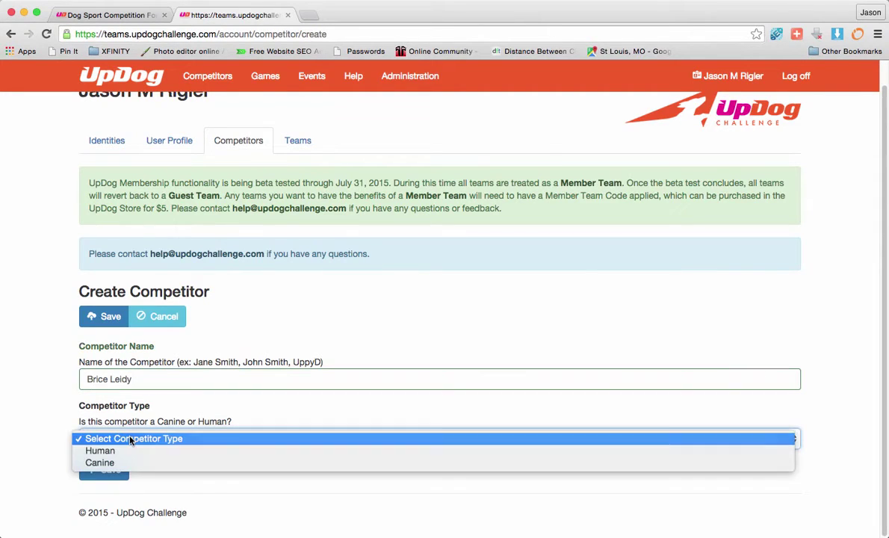
key("Escape")
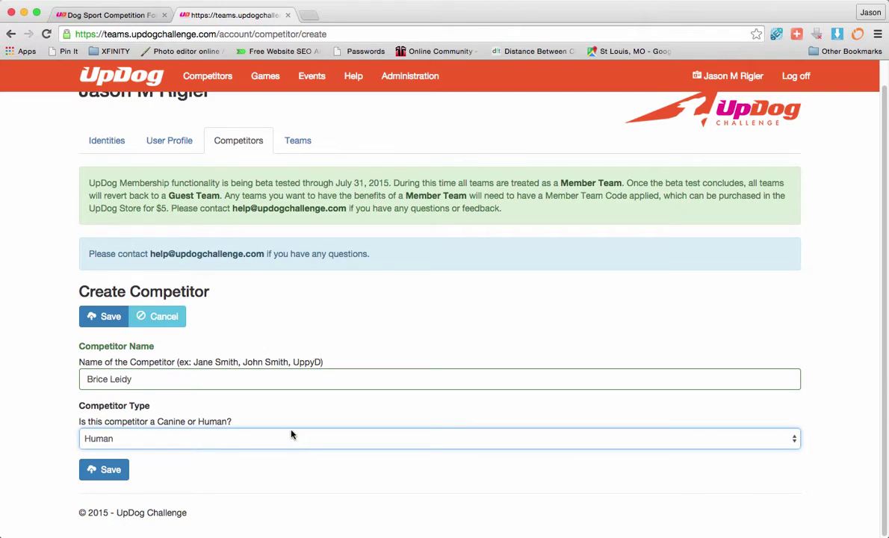
left_click(107, 471)
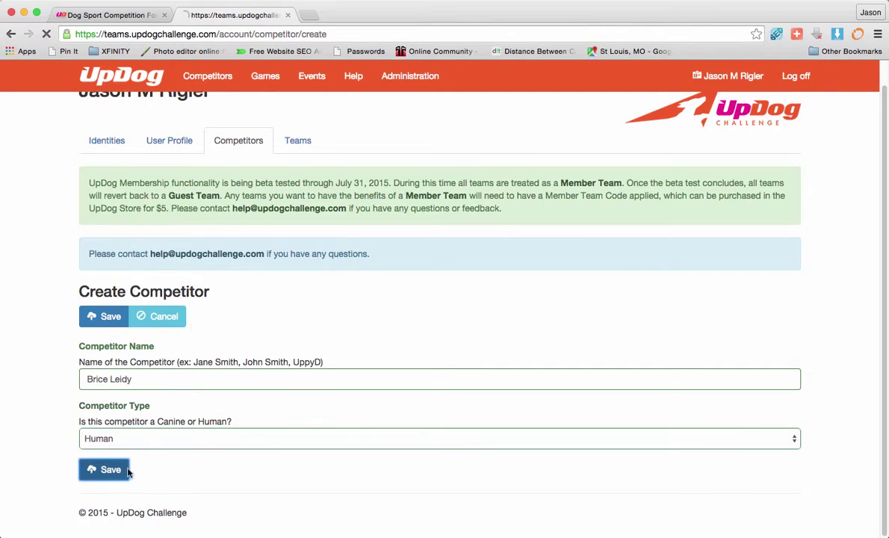
Step: Save the human competitor's edit page so the list shows four competitors
scroll(331, 322, "down", 2)
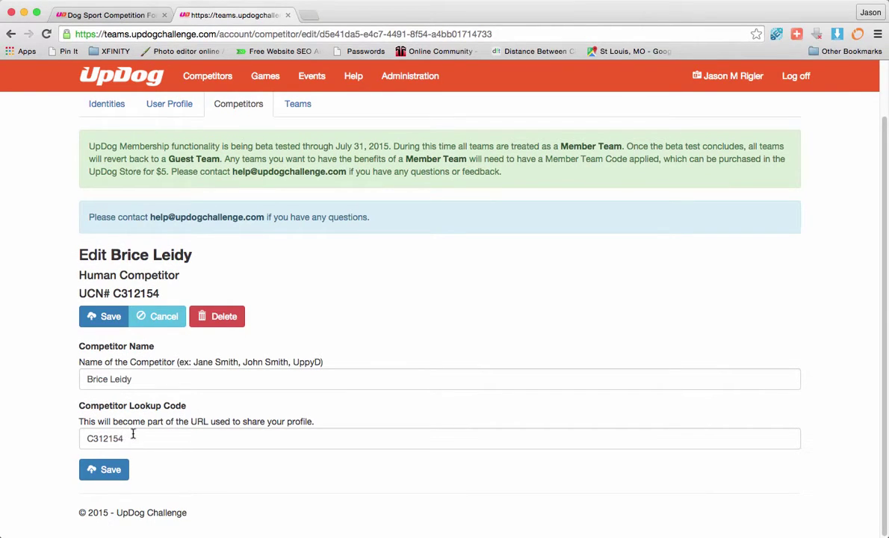
scroll(113, 438, "up", 2)
scroll(113, 438, "down", 2)
left_click(104, 469)
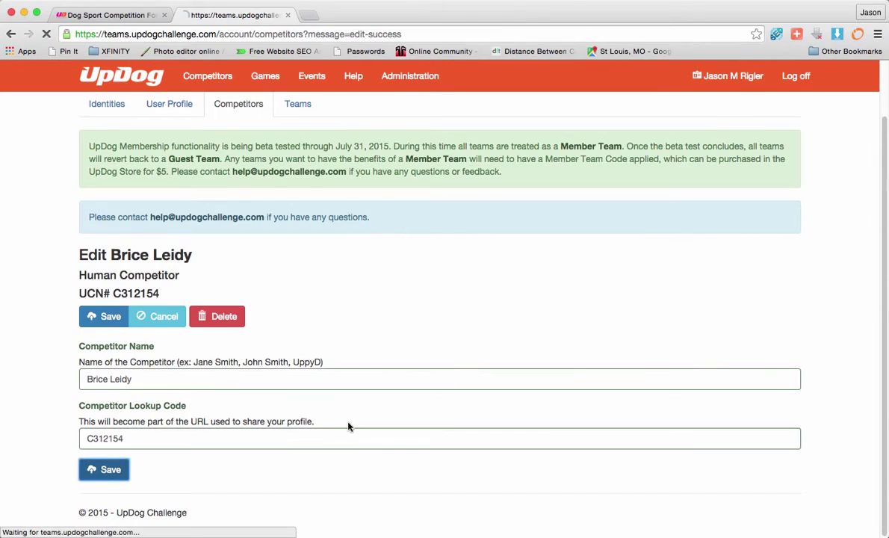
scroll(348, 427, "down", 2)
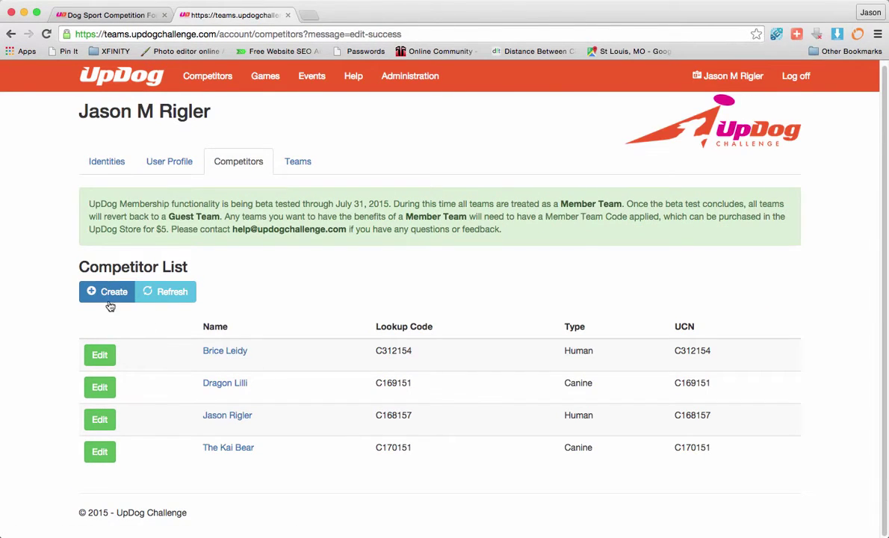
Step: Create the competitor Shenanigans with Canine as the competitor type and save it
left_click(111, 296)
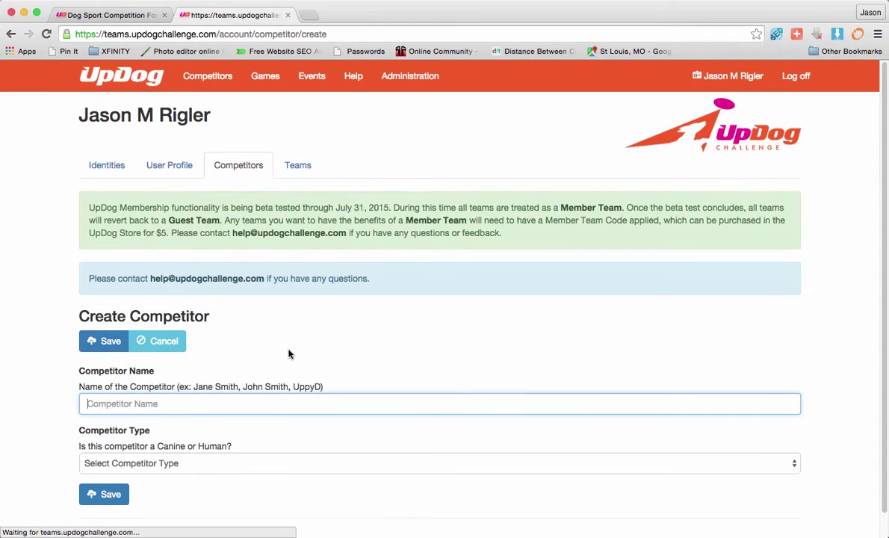
scroll(295, 367, "down", 1)
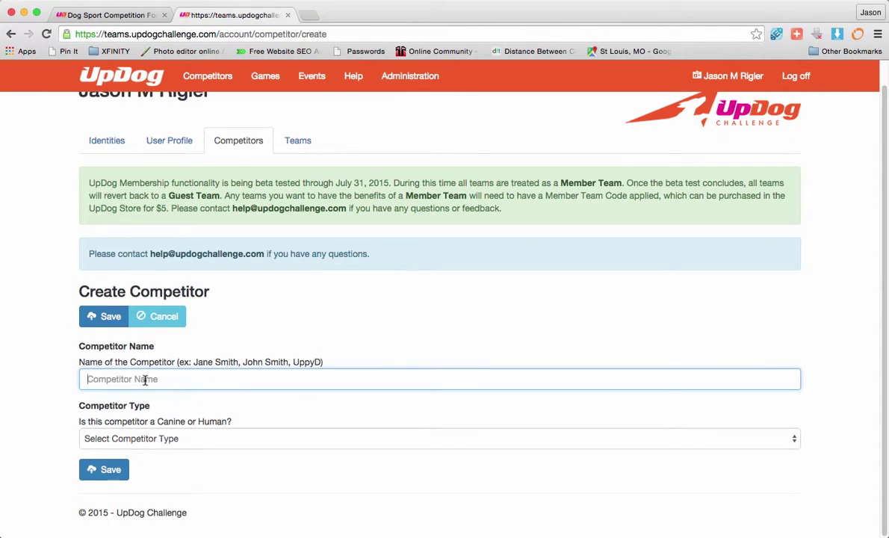
type("Shenanigans")
left_click(151, 441)
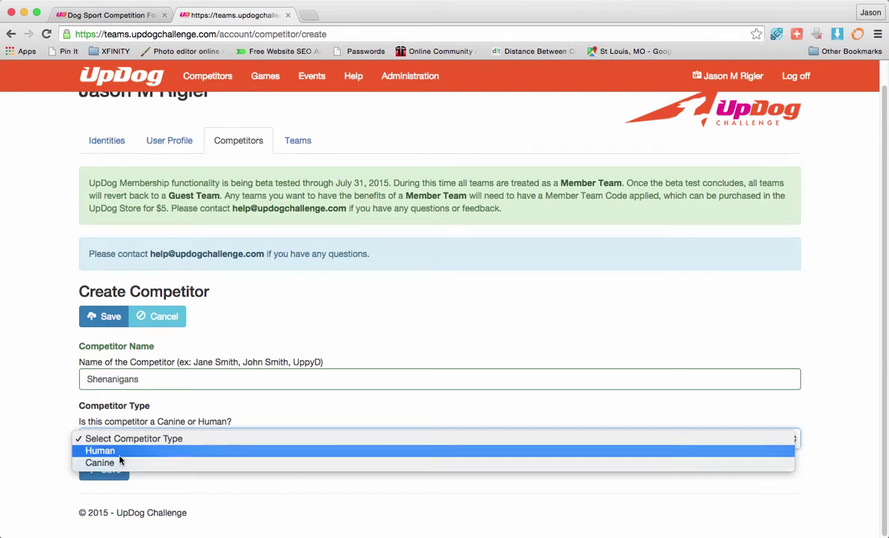
left_click(109, 462)
left_click(104, 469)
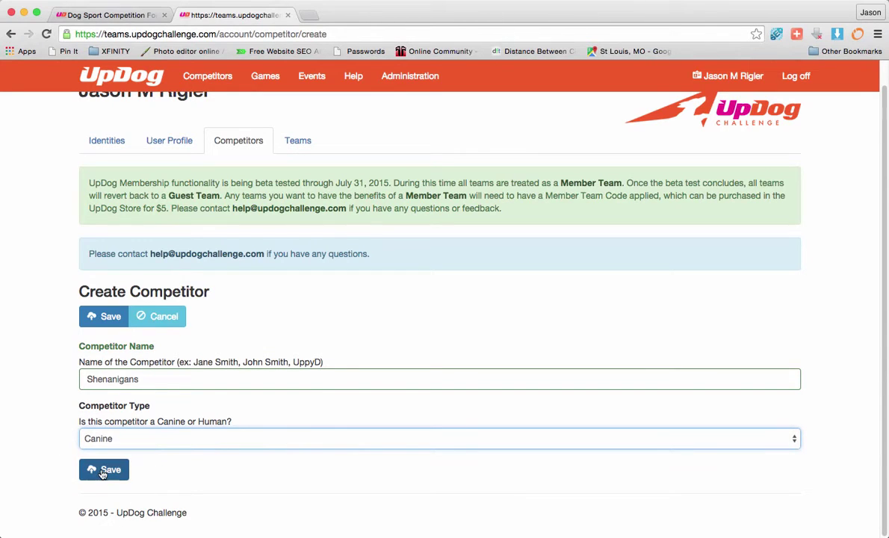
scroll(381, 428, "down", 3)
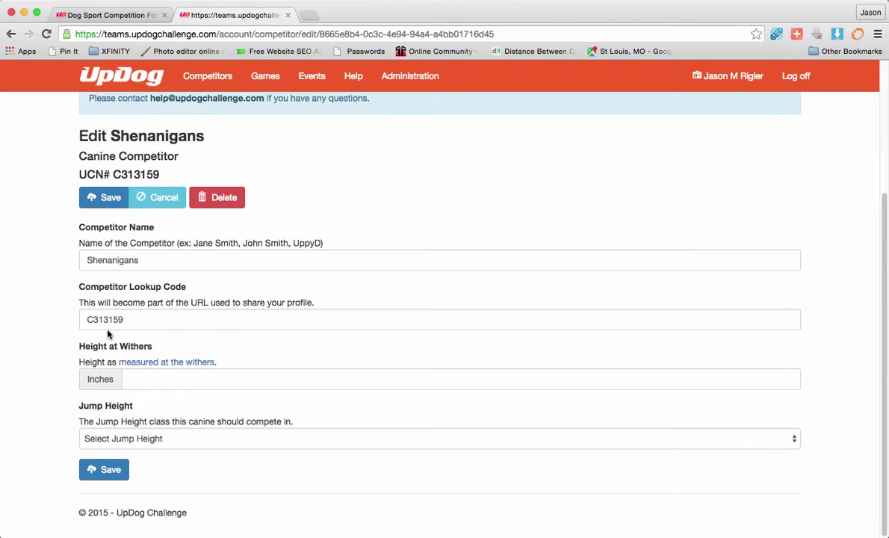
Step: Give Shenanigans a 12-inch height at withers and 4 Inches jump height, then save
left_click(145, 380)
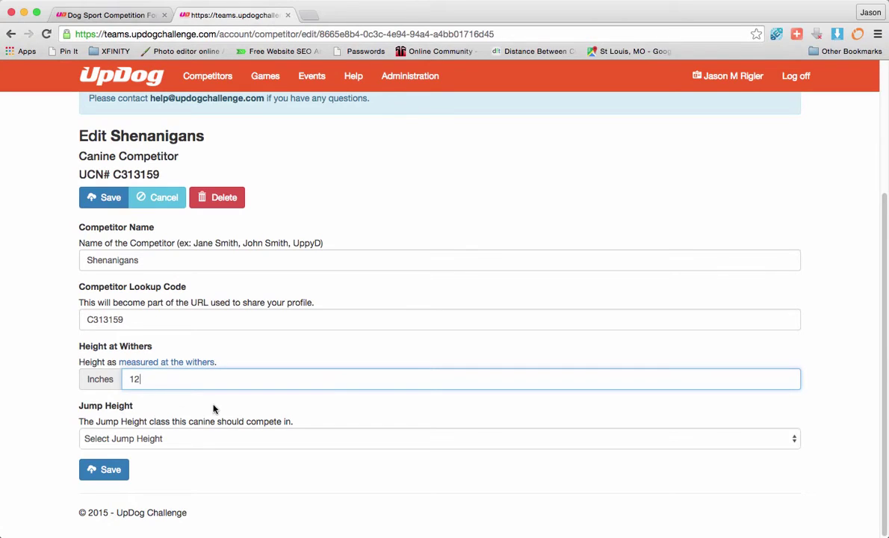
left_click(202, 440)
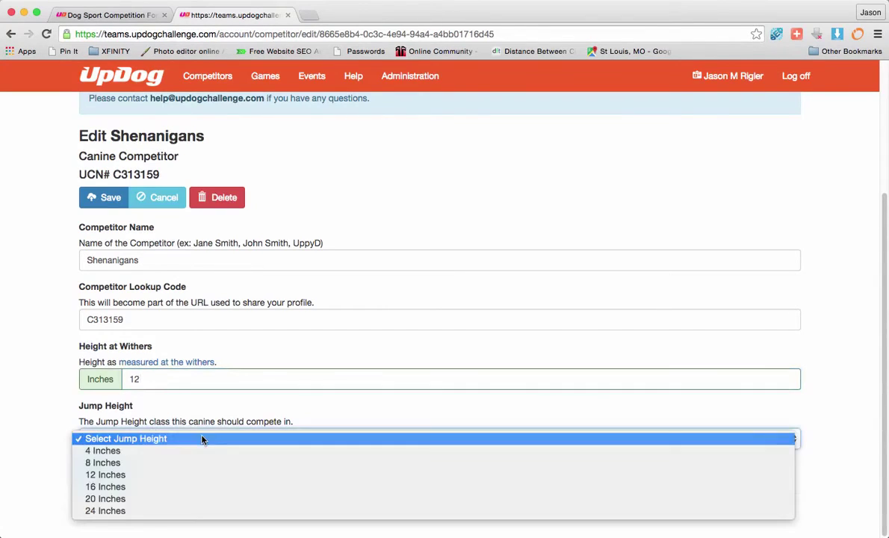
left_click(339, 406)
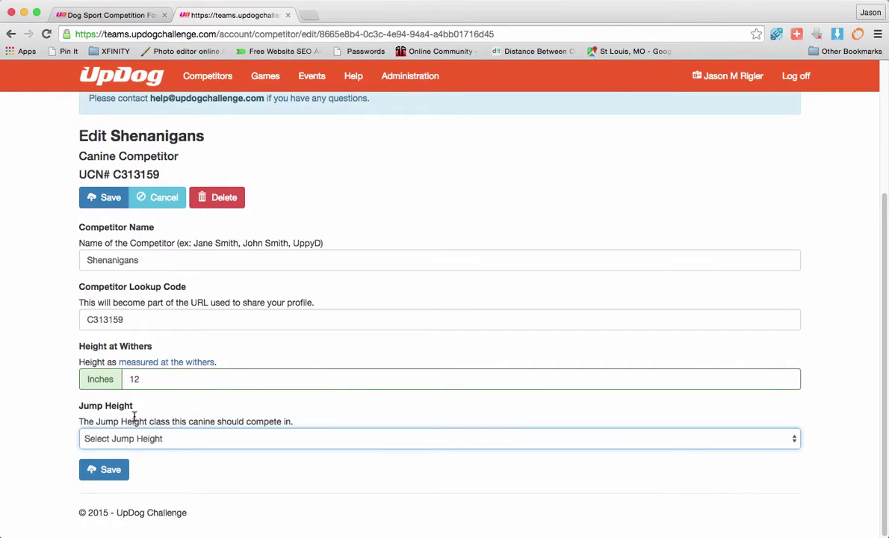
left_click(164, 441)
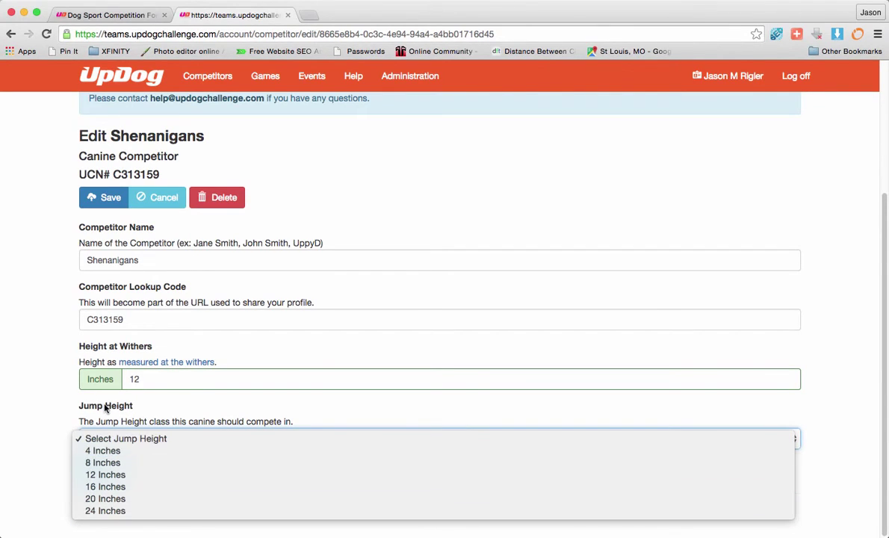
left_click(133, 408)
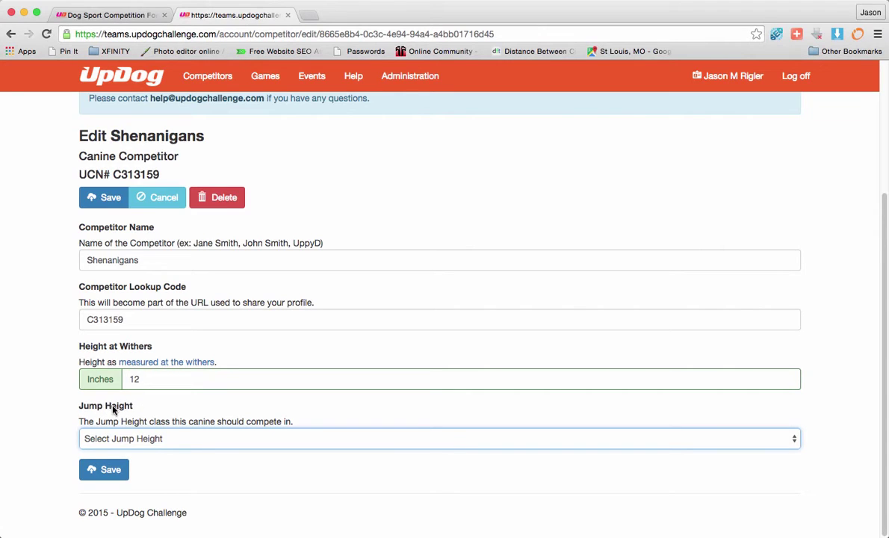
left_click(129, 440)
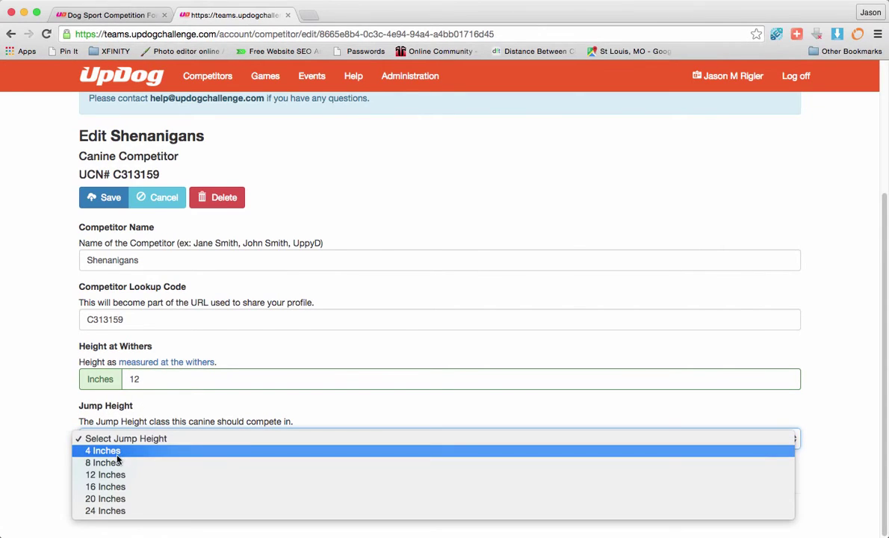
left_click(124, 453)
left_click(99, 469)
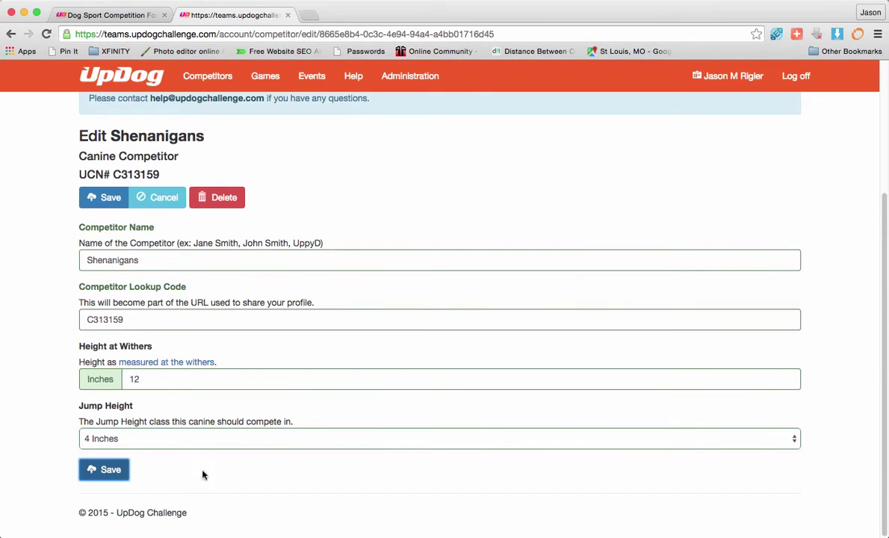
scroll(229, 477, "down", 2)
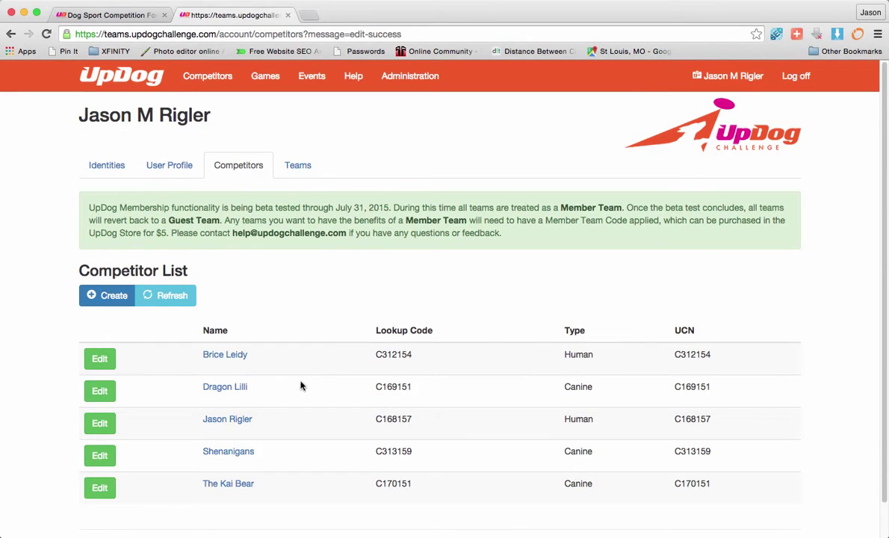
Step: In the team list, check UTNs T202155 and T203152, then open the Create Team page
left_click(307, 177)
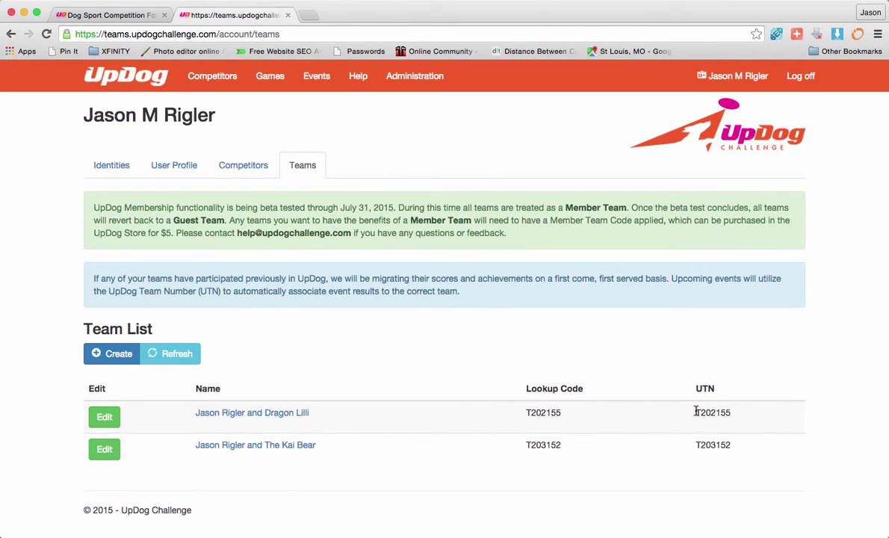
left_click_drag(694, 412, 750, 413)
left_click_drag(736, 444, 692, 445)
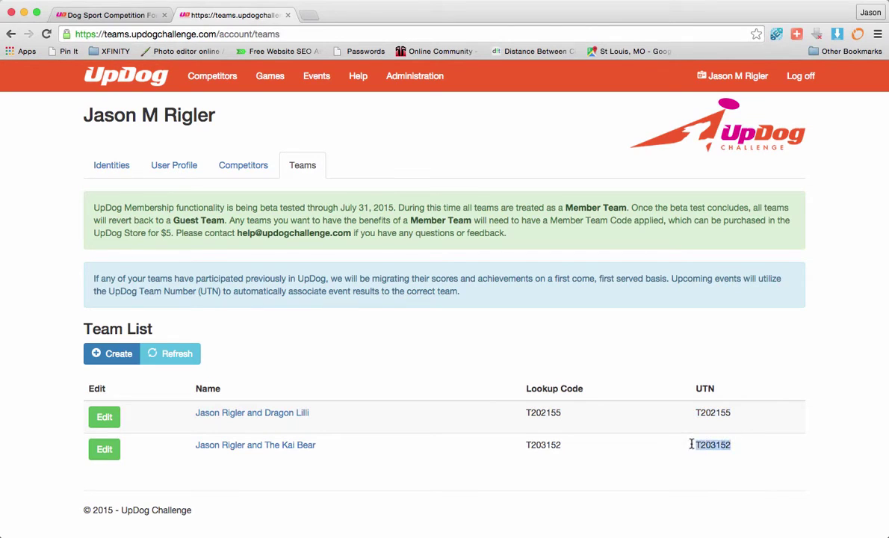
left_click(734, 415)
left_click_drag(738, 415, 694, 416)
left_click(531, 429)
left_click(109, 352)
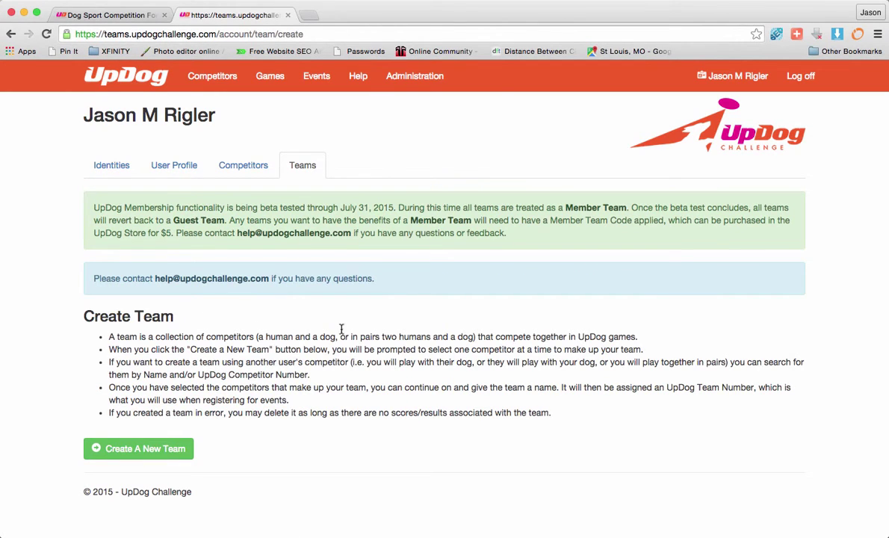
Step: Start a new team and search the competitors by name
left_click(129, 451)
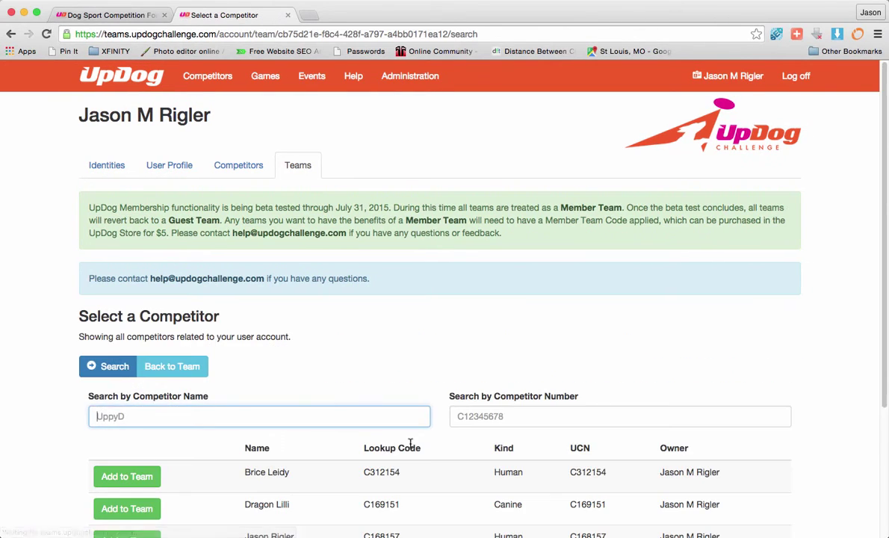
scroll(363, 327, "down", 3)
scroll(276, 357, "down", 2)
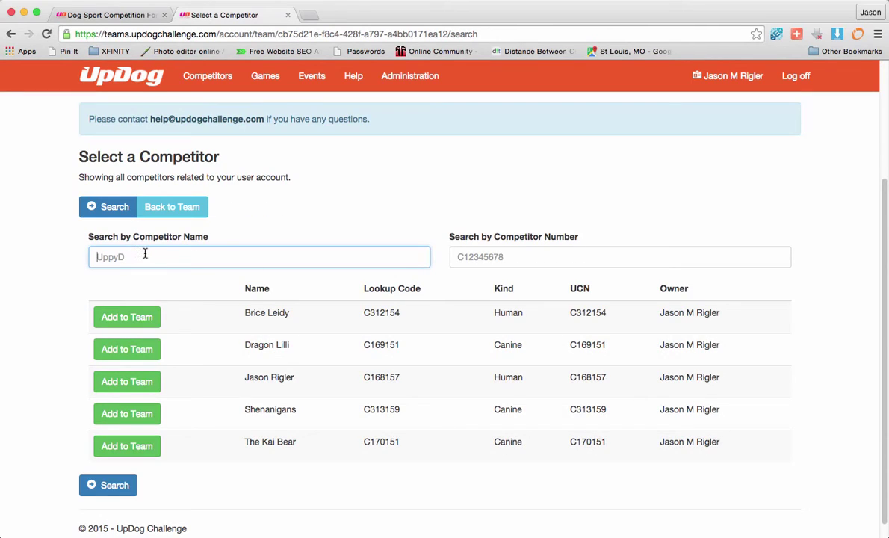
key("Return")
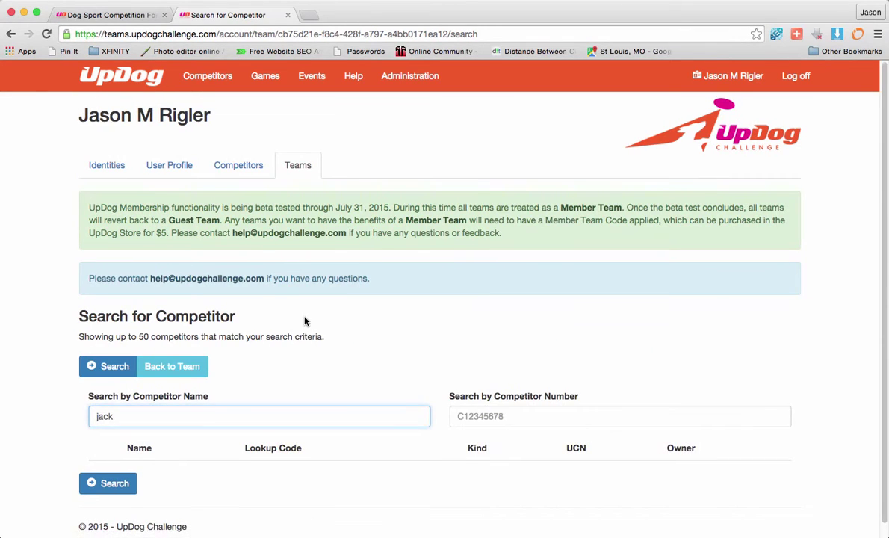
scroll(313, 365, "down", 1)
left_click_drag(145, 405, 51, 401)
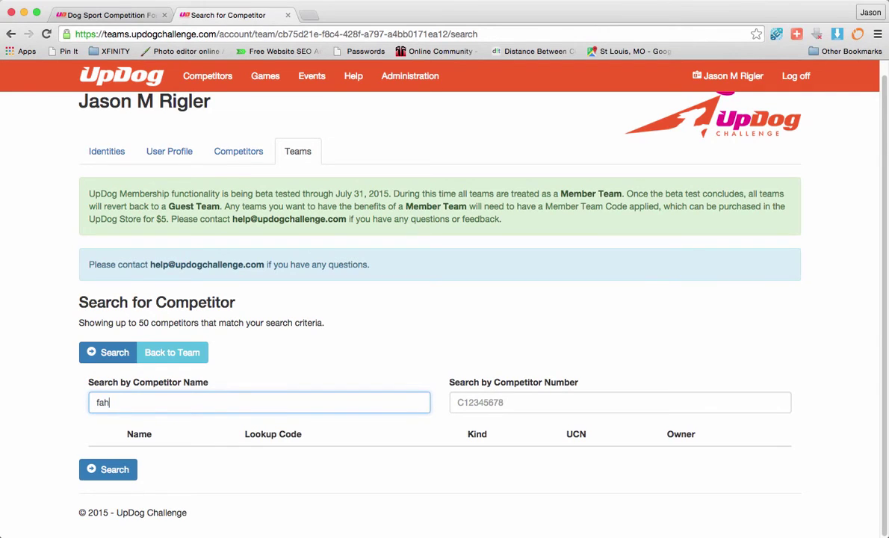
left_click(179, 352)
Step: Add the human competitor to the team, which shows a canine-required warning
scroll(299, 389, "down", 1)
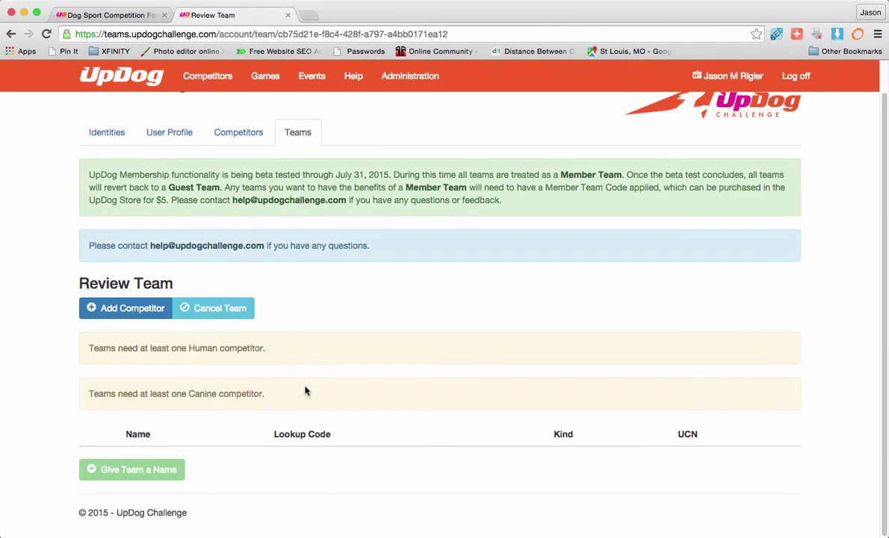
left_click(123, 306)
scroll(342, 359, "down", 5)
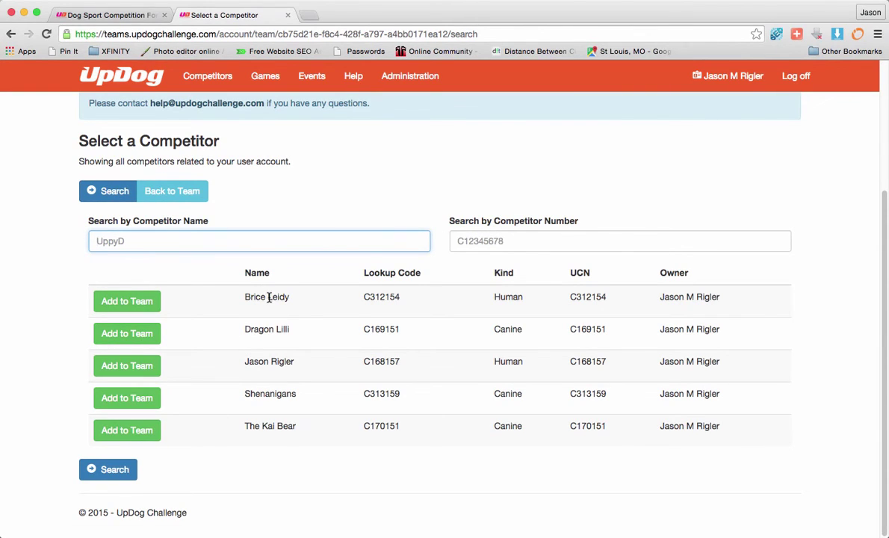
left_click(122, 301)
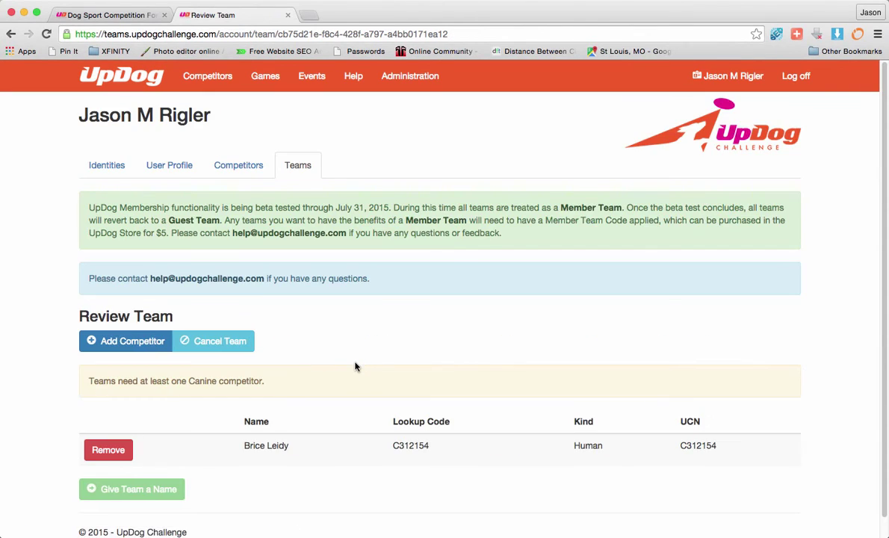
scroll(356, 366, "down", 1)
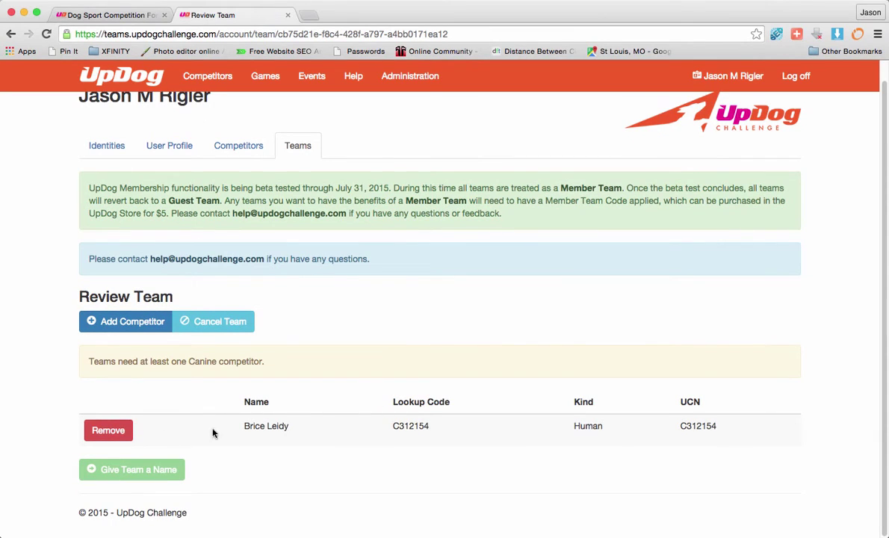
left_click_drag(88, 361, 267, 361)
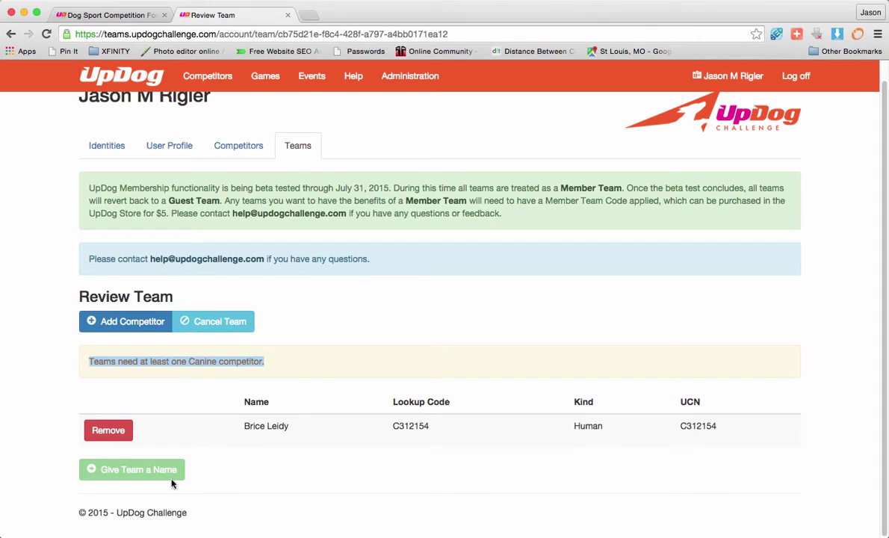
Step: Add the canine The Kai Bear to the team, clearing the warning
left_click(123, 322)
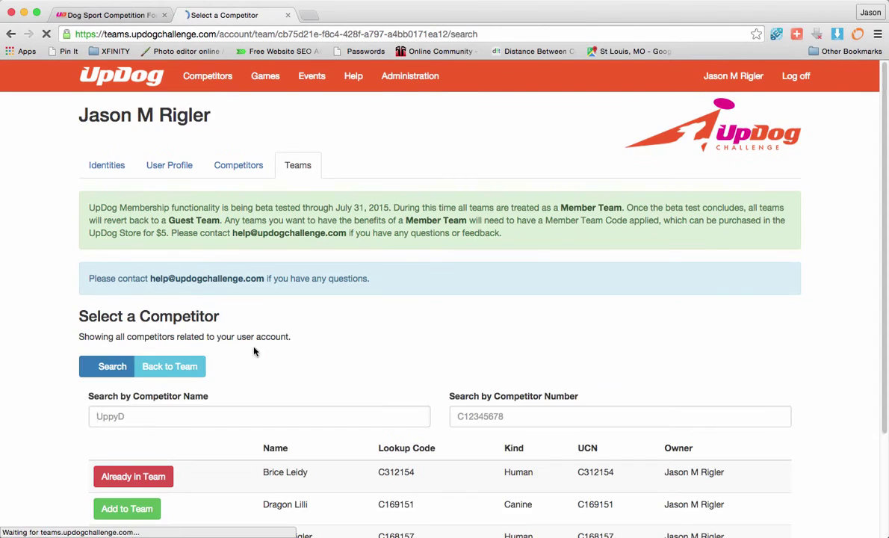
scroll(351, 396, "down", 5)
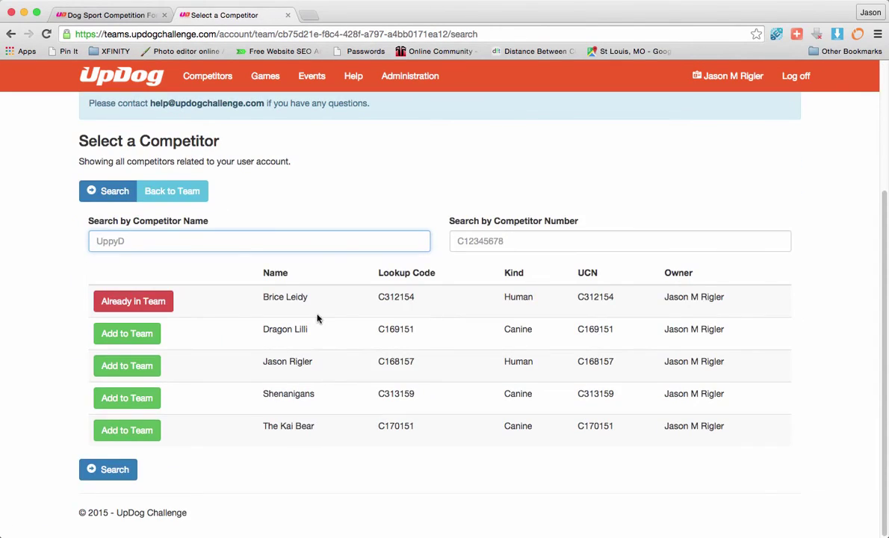
left_click(105, 430)
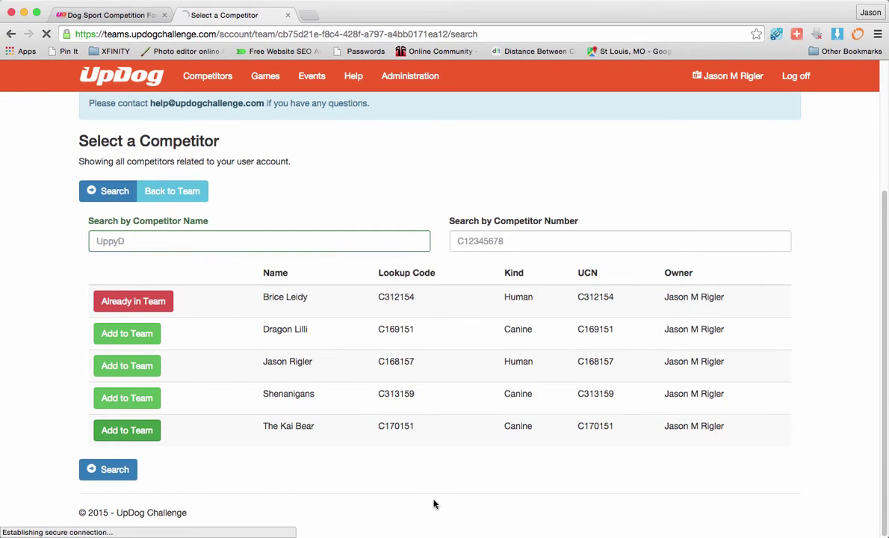
scroll(400, 456, "down", 1)
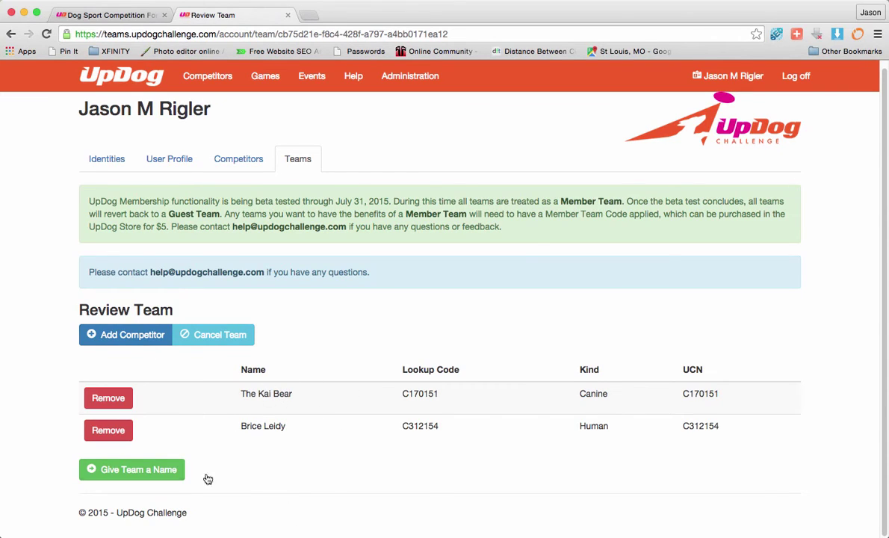
Step: Keep the suggested team name and save the team, now listed with UTN T328153
left_click(142, 470)
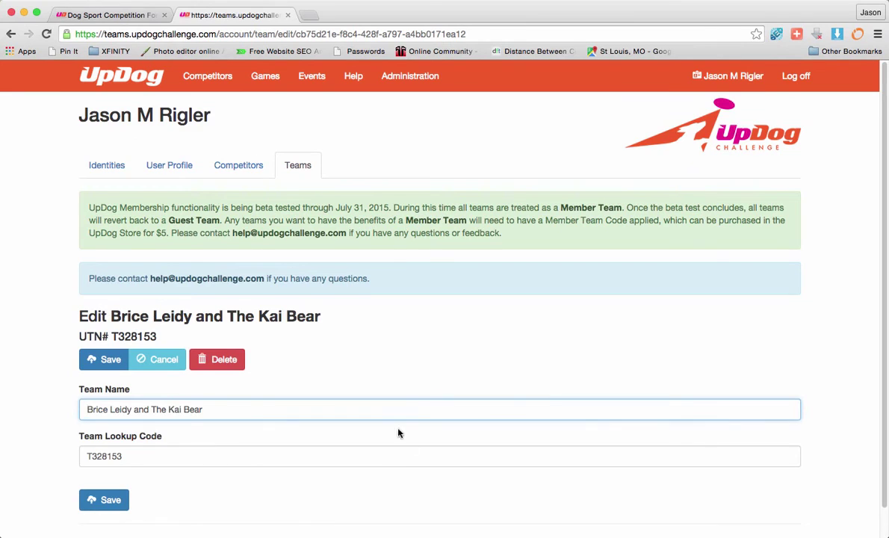
scroll(398, 433, "down", 1)
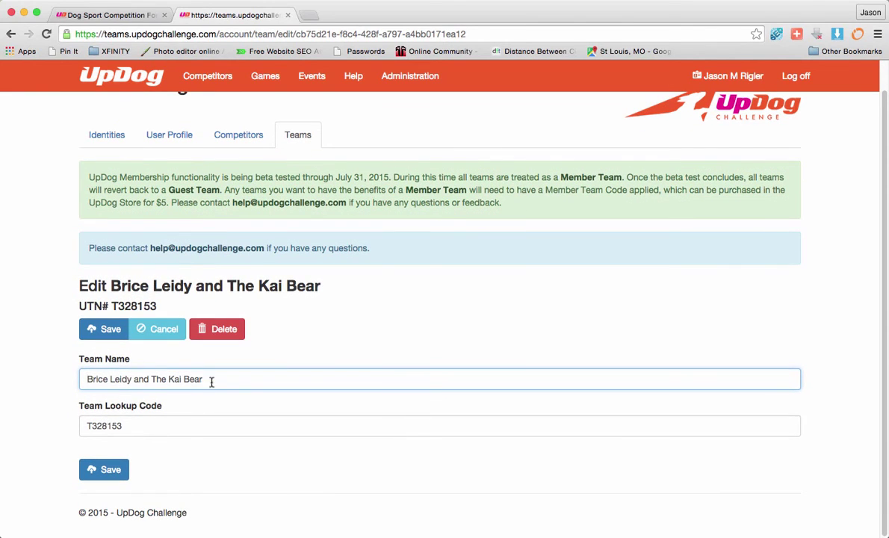
left_click_drag(211, 380, 44, 375)
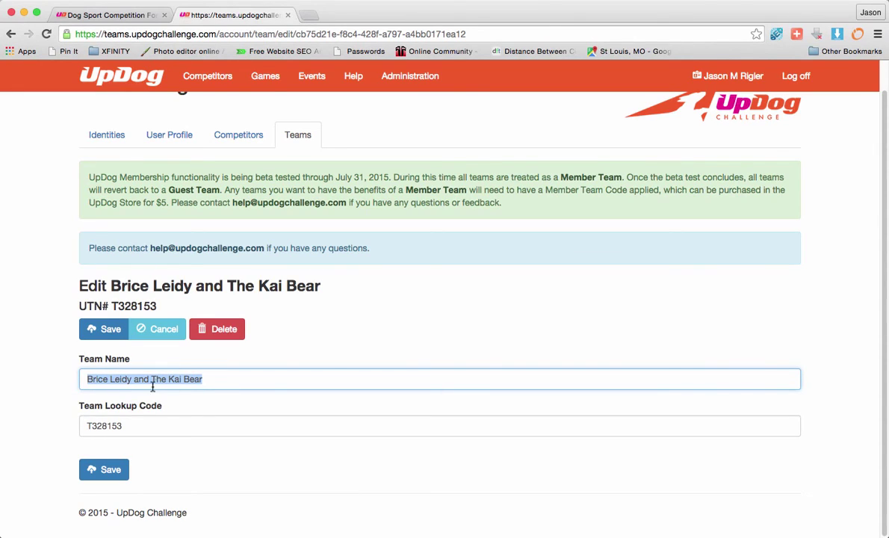
key("Tab")
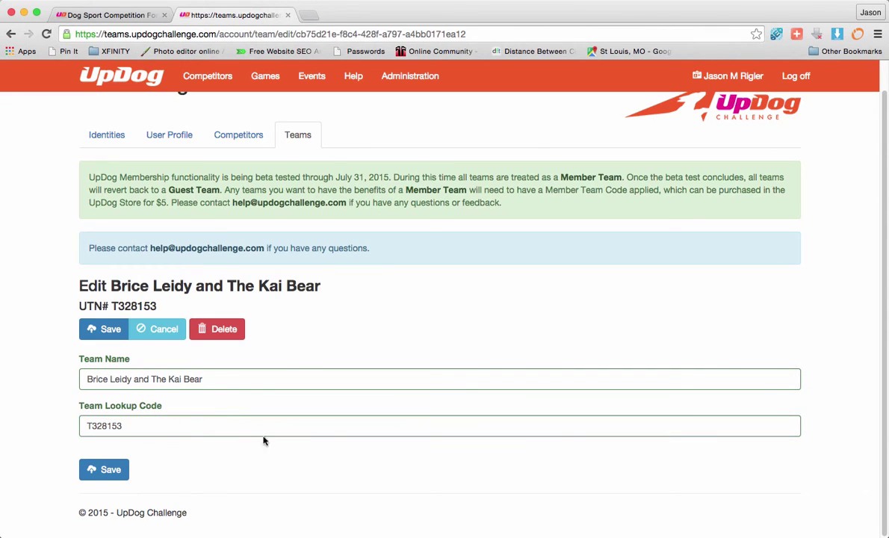
left_click(110, 473)
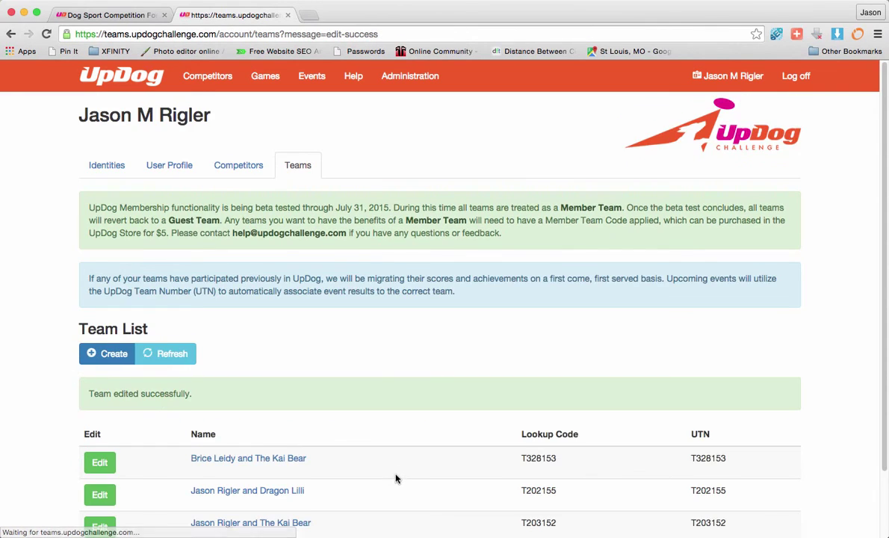
scroll(392, 475, "down", 2)
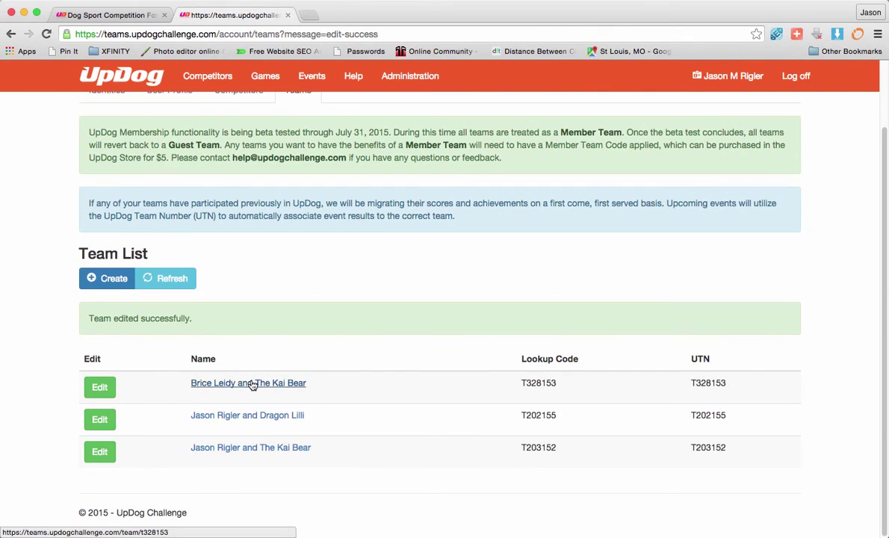
Step: View the new team's profile page, then return to the team list
left_click(253, 383)
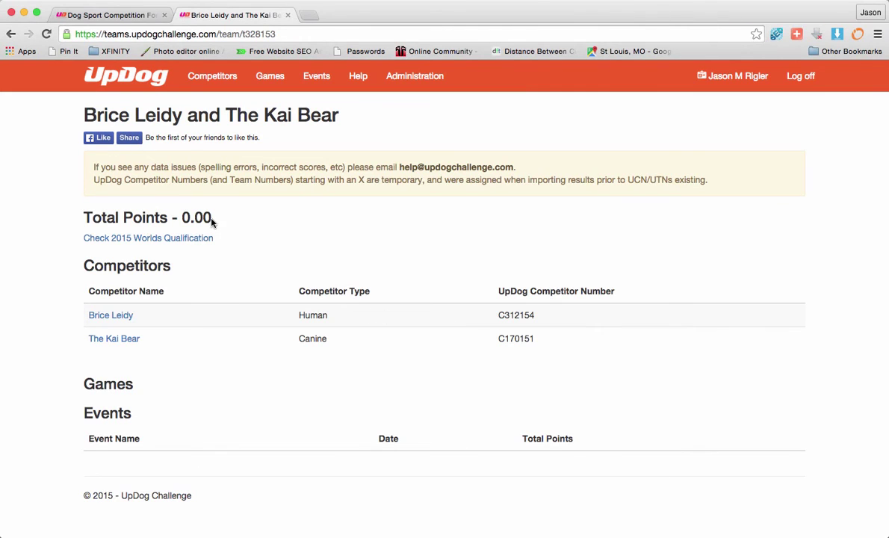
left_click(11, 34)
scroll(295, 288, "down", 2)
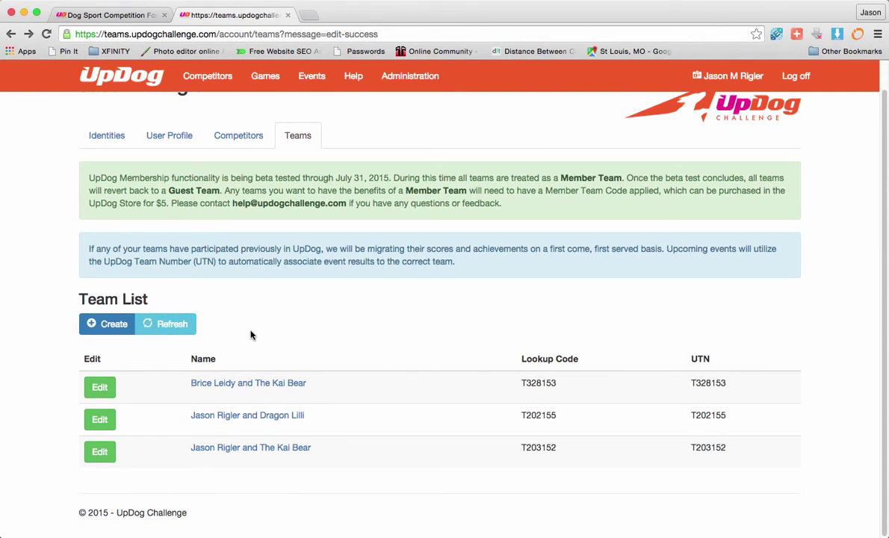
scroll(254, 333, "up", 1)
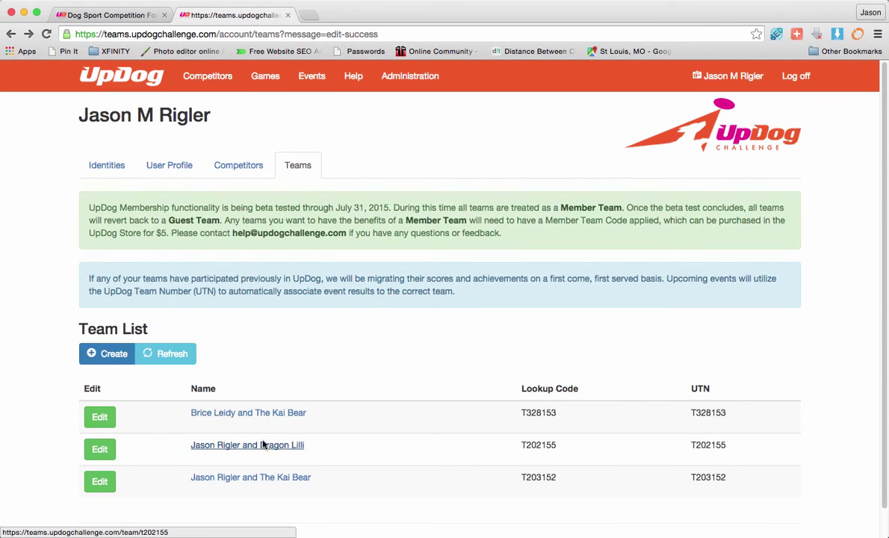
Step: View the older Kai Bear team's profile, then go to the Competitors search page
left_click(258, 478)
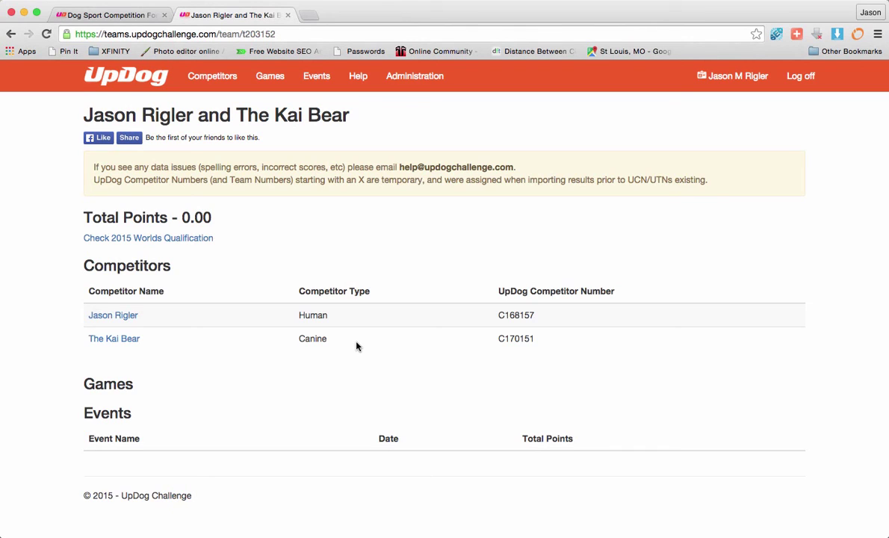
left_click(212, 76)
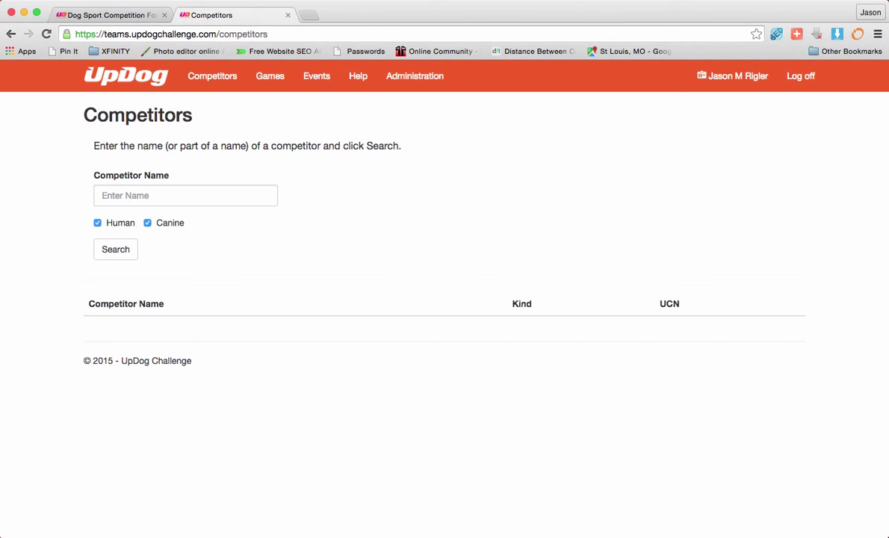
left_click(598, 0)
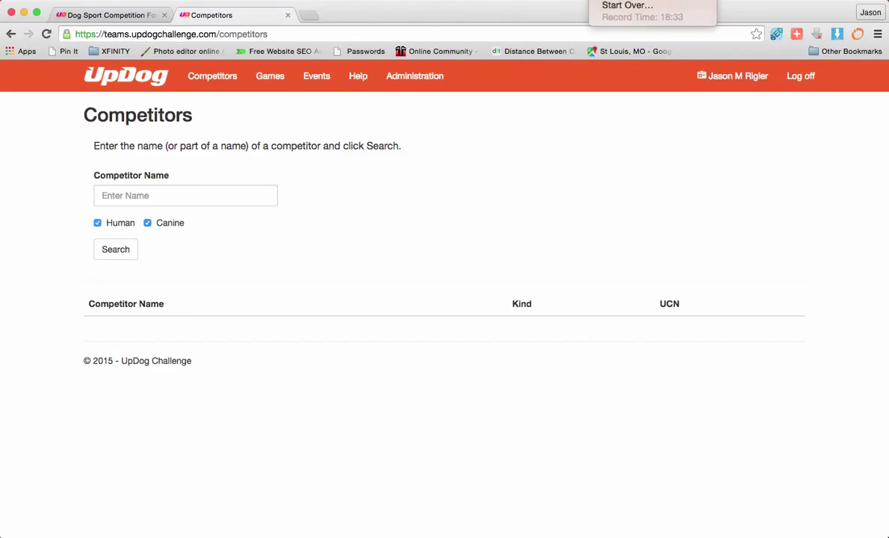